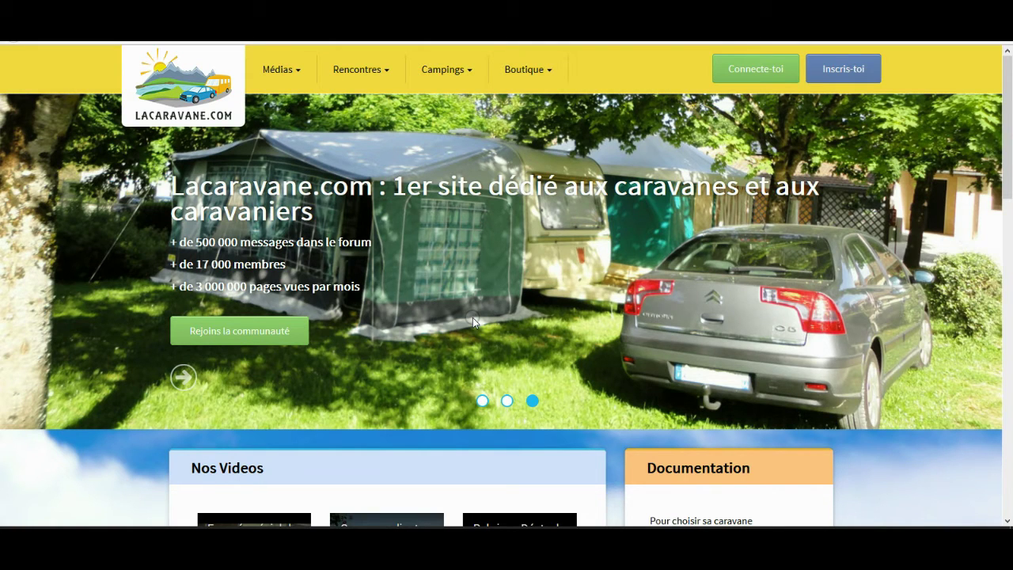
- Open the full caravan photo gallery from the home page's Nos Photos section
click(298, 73)
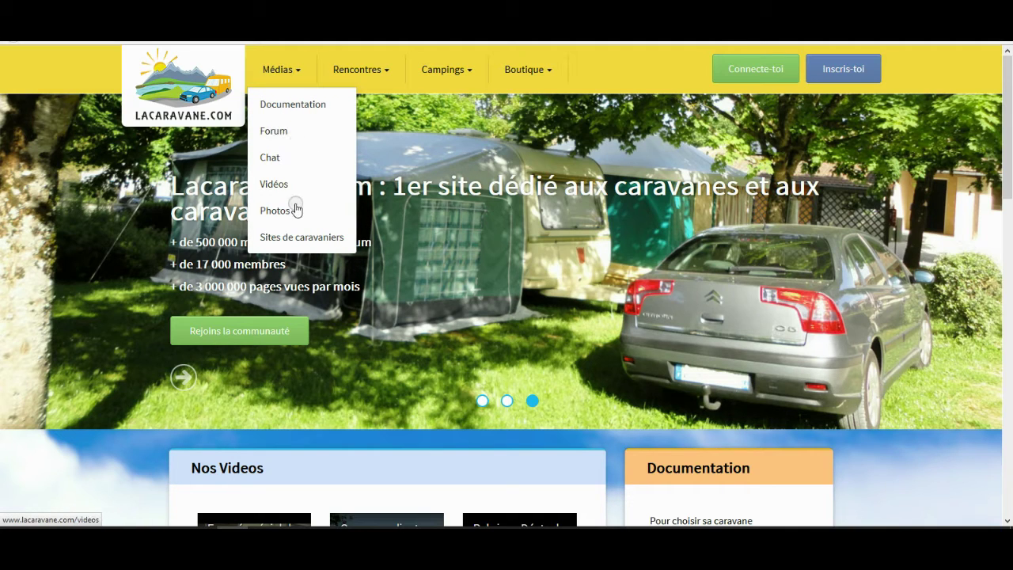
drag(1008, 87, 997, 269)
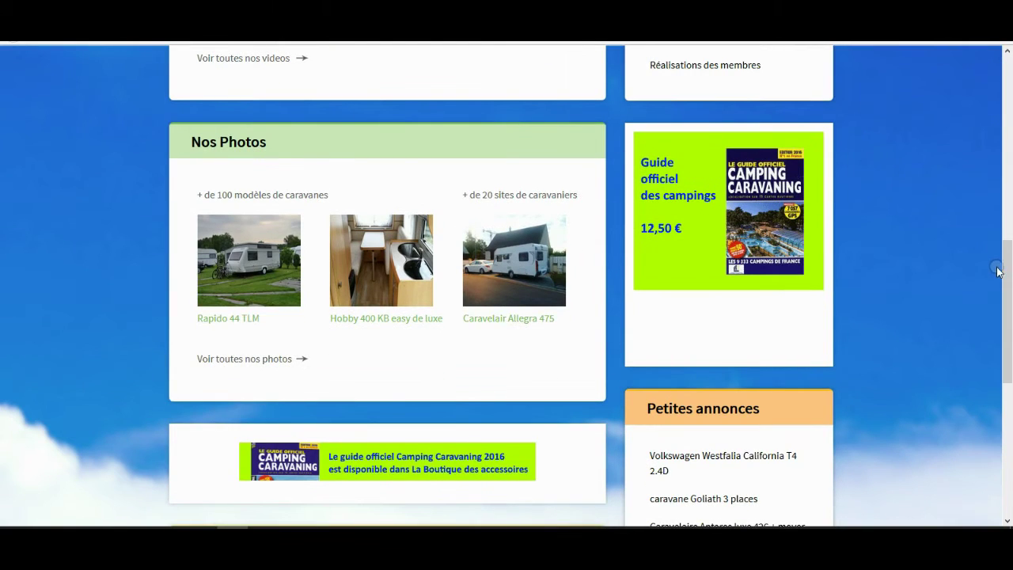
click(254, 360)
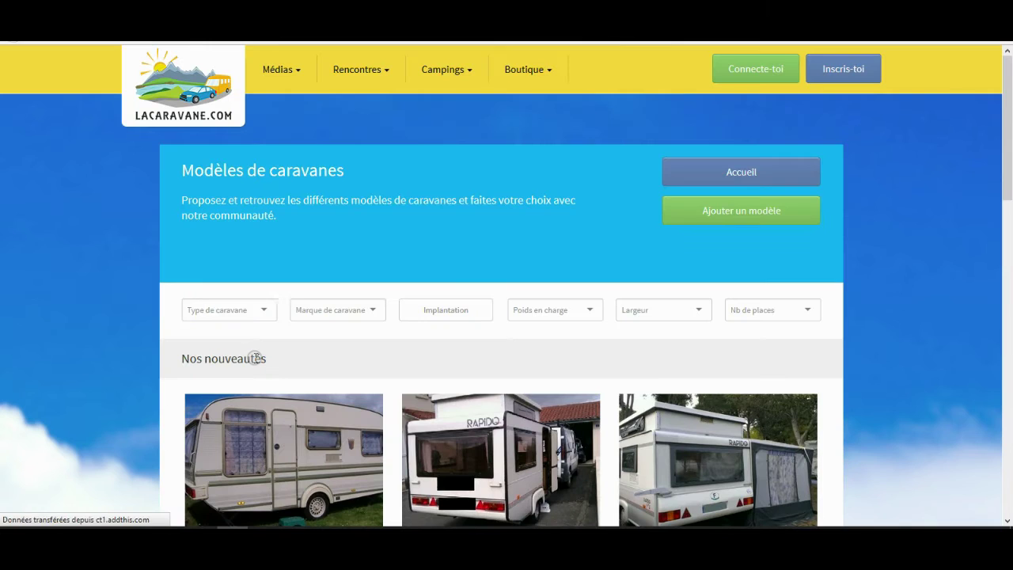
- Open the Tabbert Comtesse 450 model page and browse through its photos
drag(1010, 188, 1010, 248)
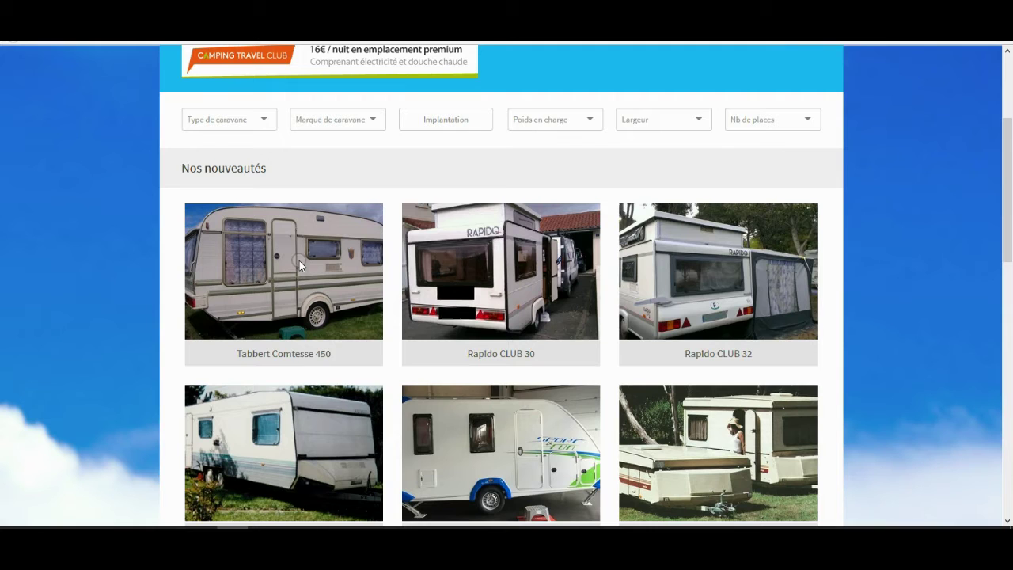
click(300, 355)
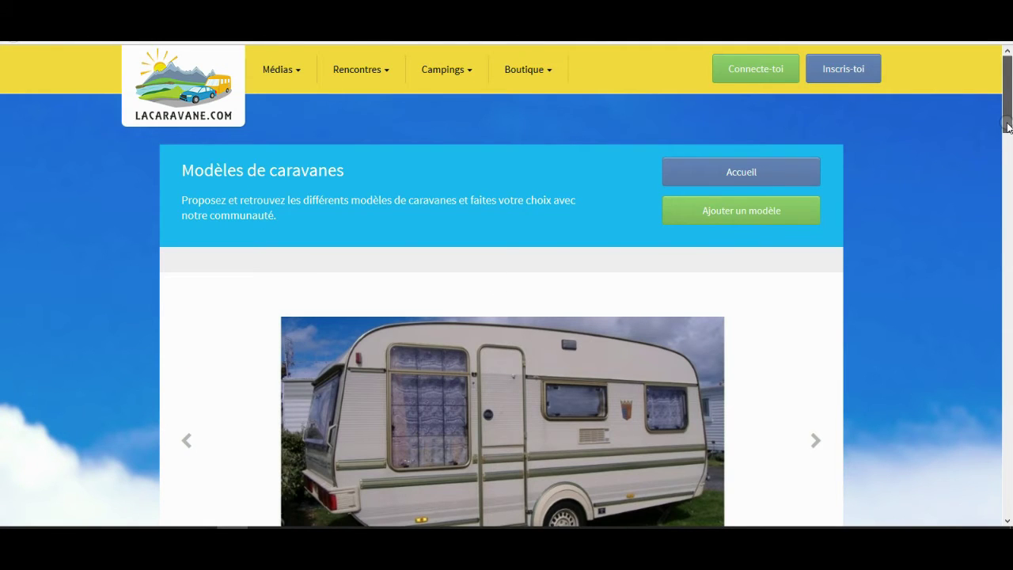
drag(1008, 133, 1008, 159)
click(815, 263)
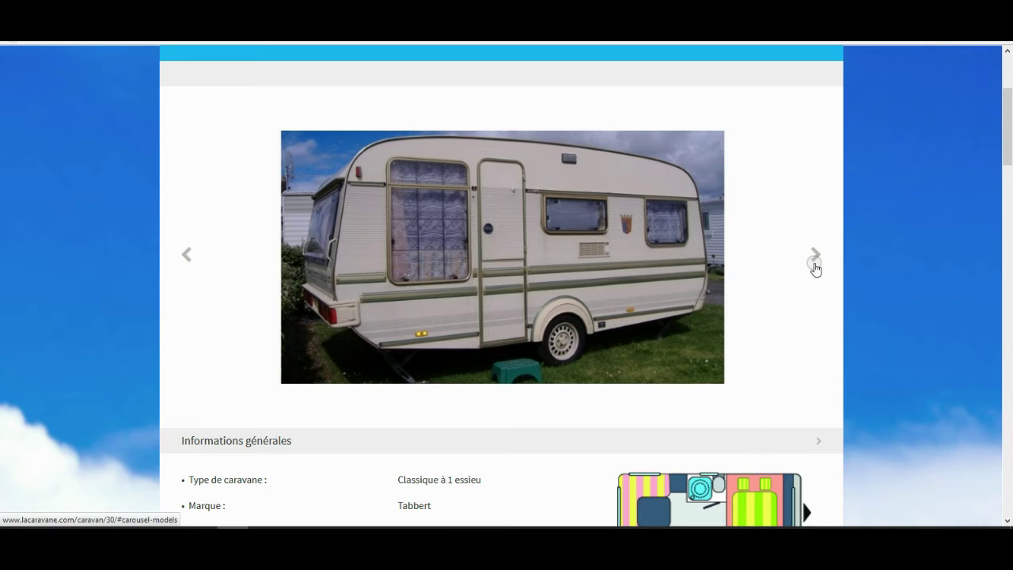
click(815, 263)
drag(1009, 165, 1007, 75)
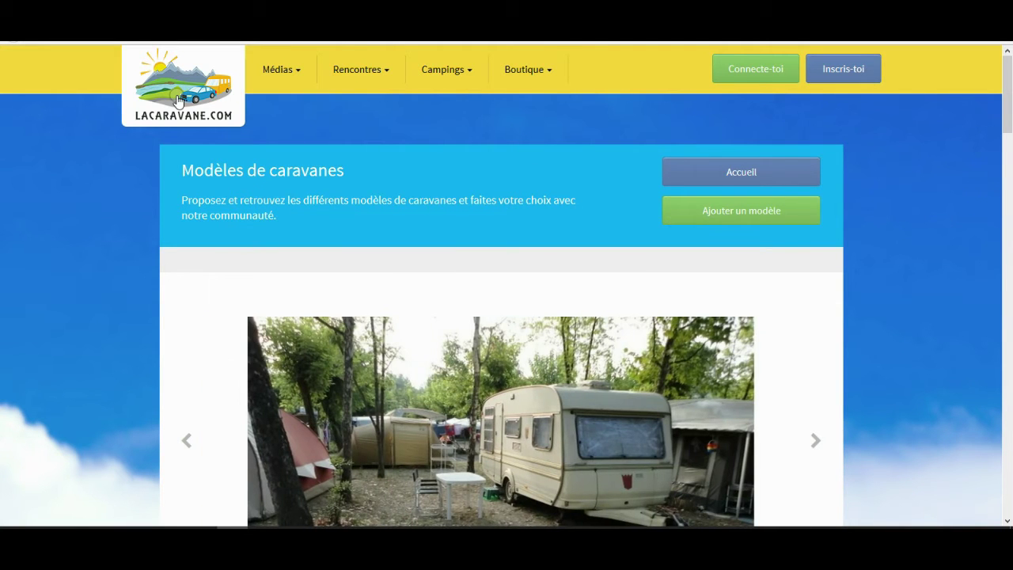
- Return to the home page and sign in with the account's username and password
click(179, 99)
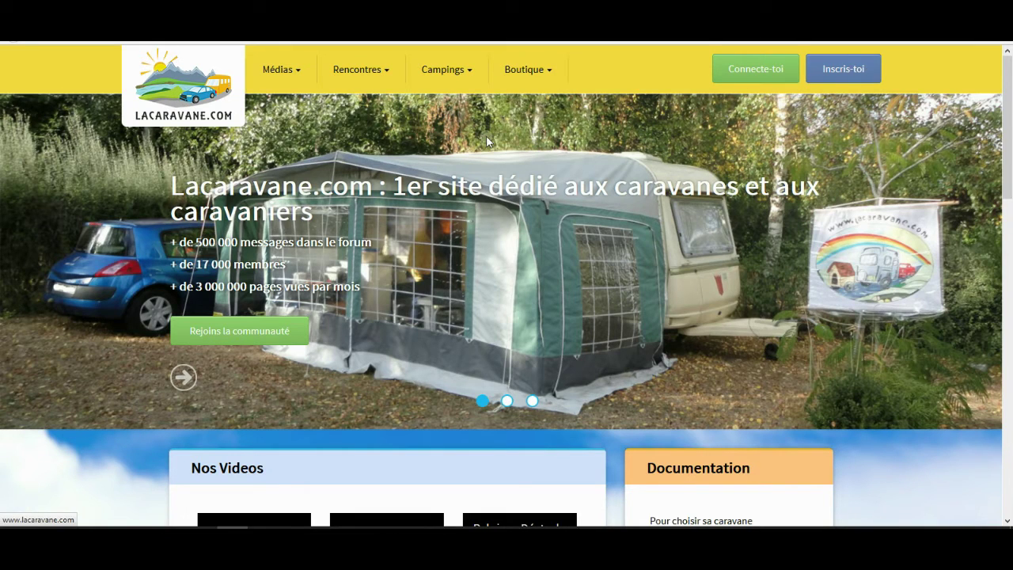
click(763, 71)
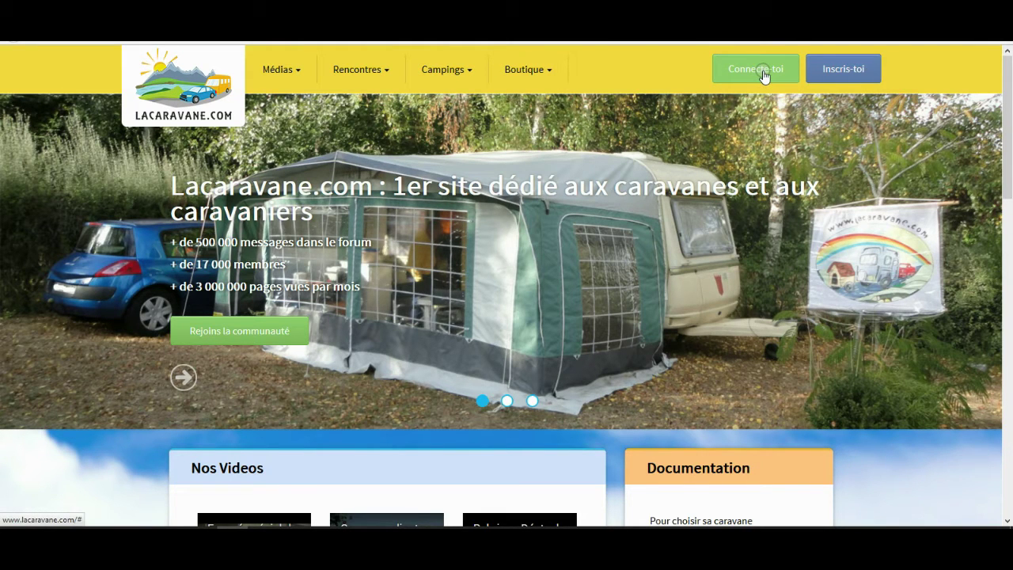
click(762, 71)
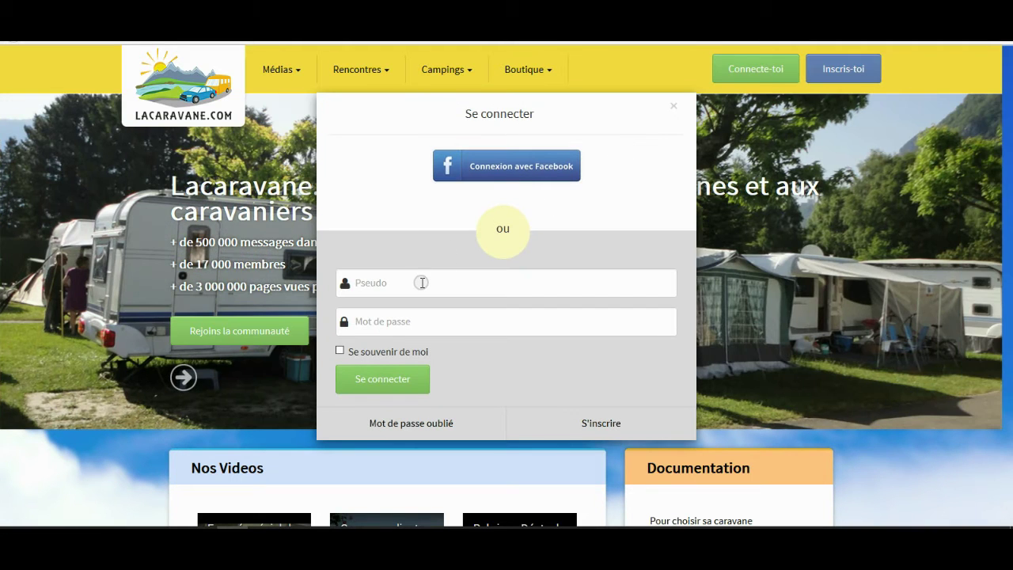
click(421, 282)
text(lecampeur)
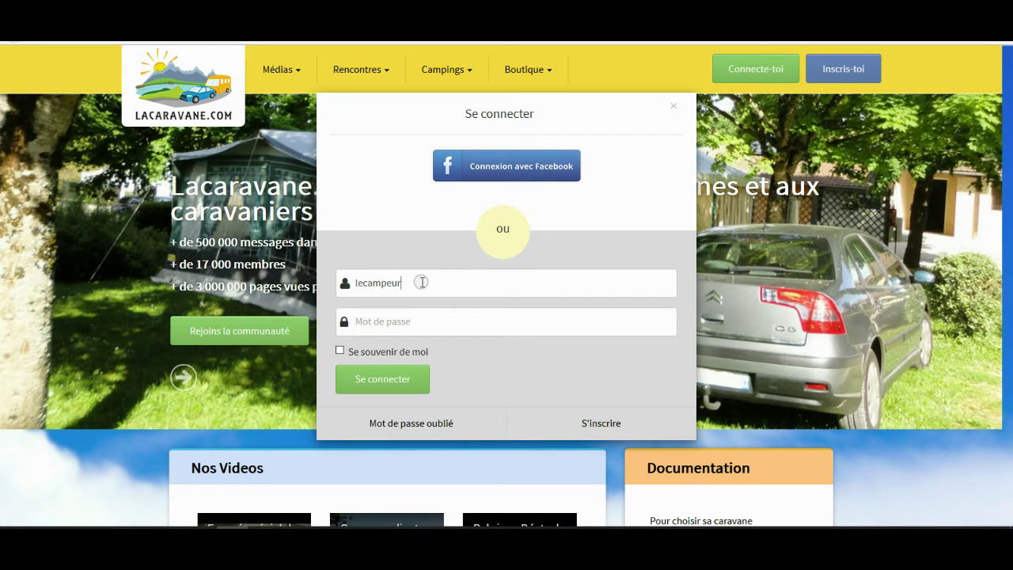
click(428, 322)
text(•••••)
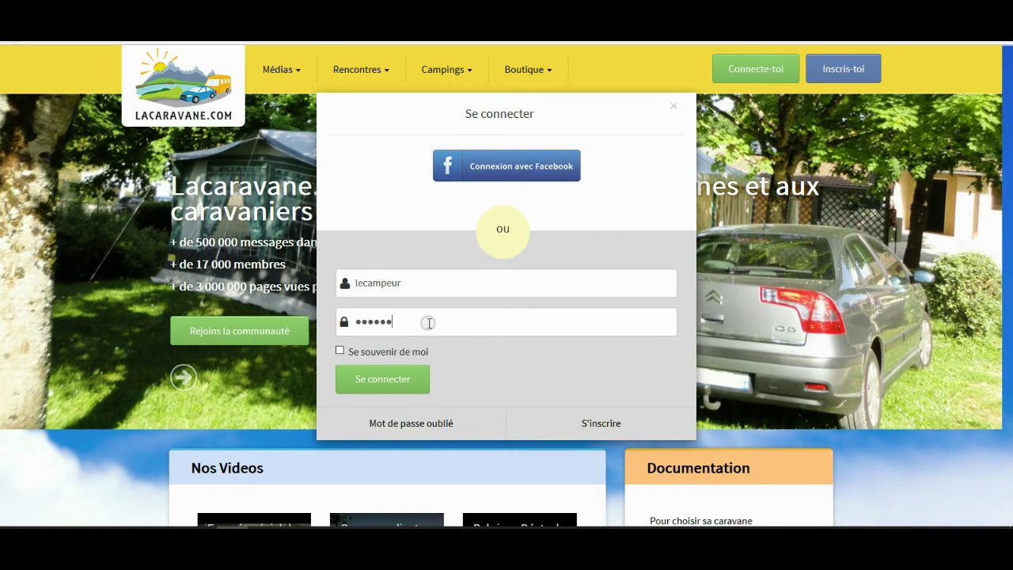
text(••)
click(389, 387)
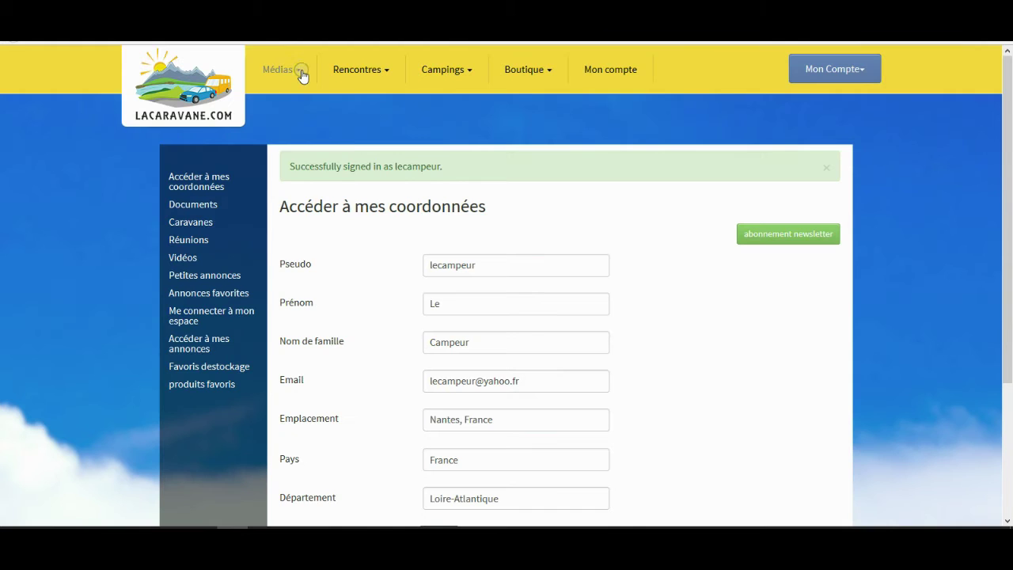
- Go to the Photos section under Médias and start adding a new caravan model
click(302, 73)
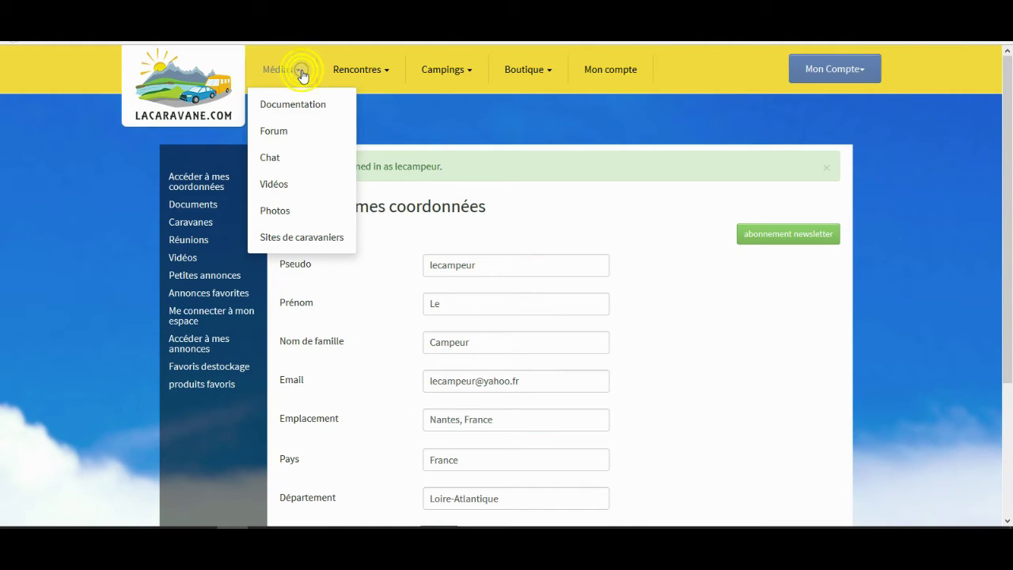
click(275, 211)
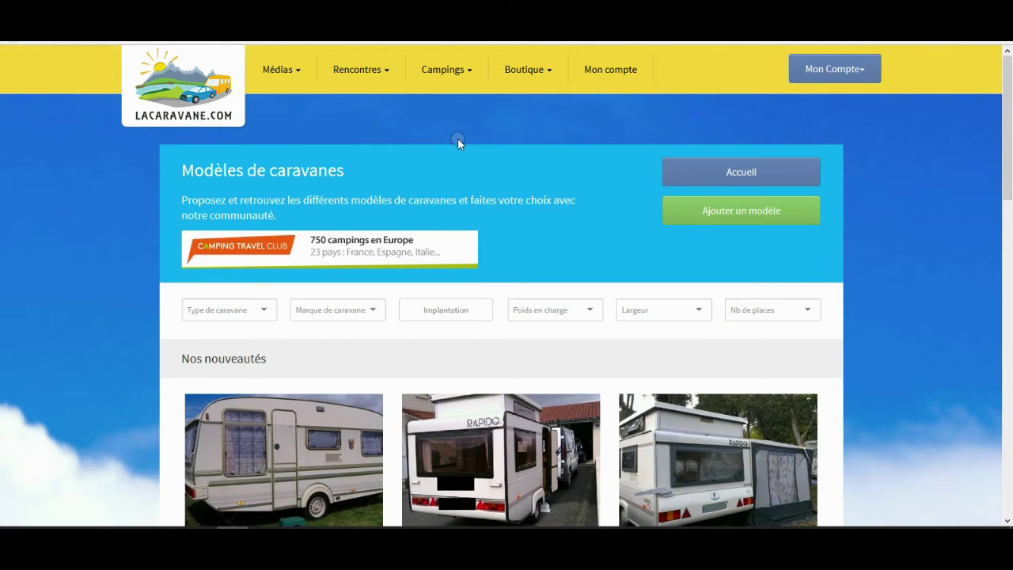
click(734, 222)
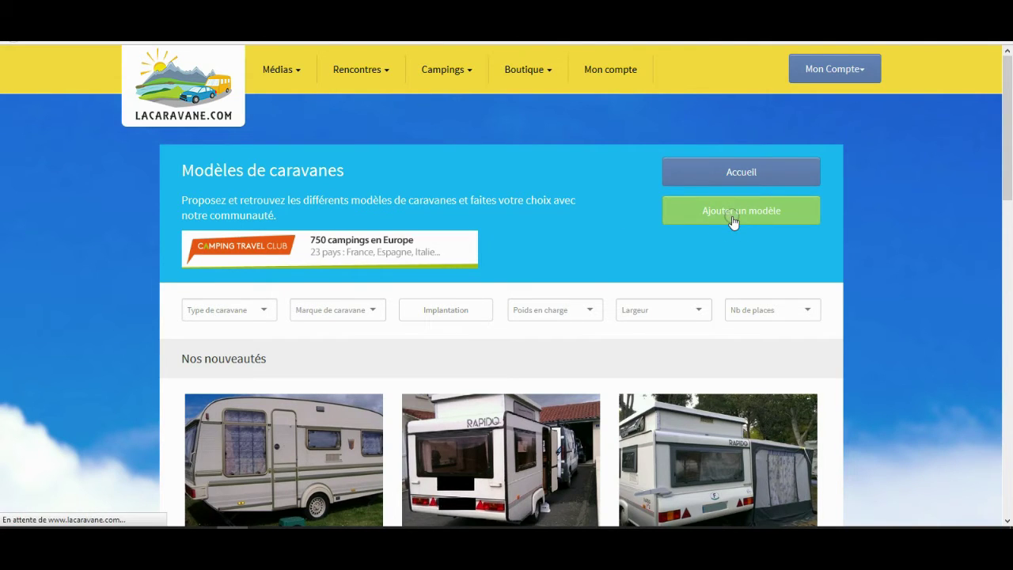
- Upload caravane-val-de-loire-455cplm-1.jpg from the Val de Loire 455 CP LM folder as the caravan's first photo
drag(1009, 124, 1009, 152)
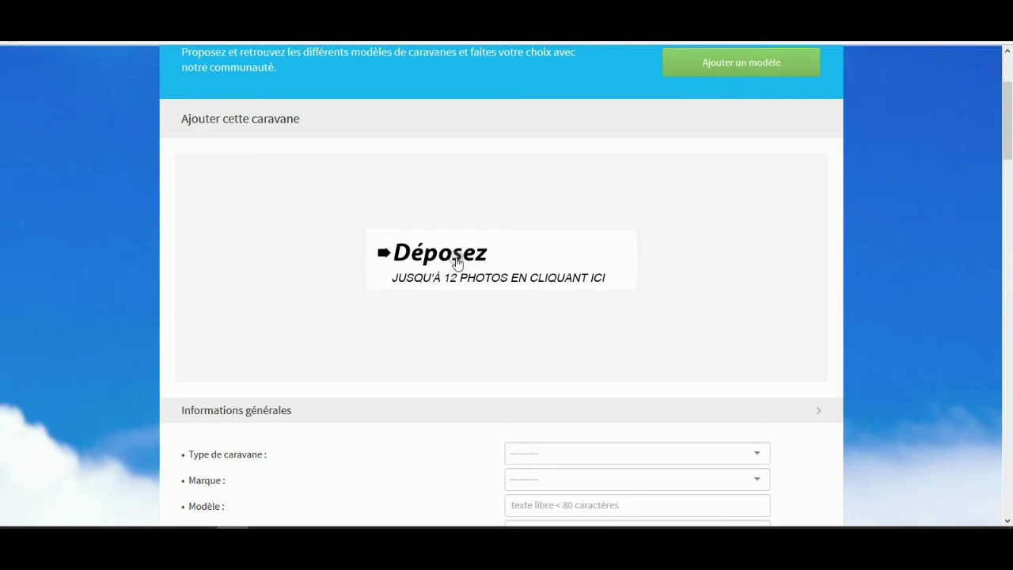
click(456, 261)
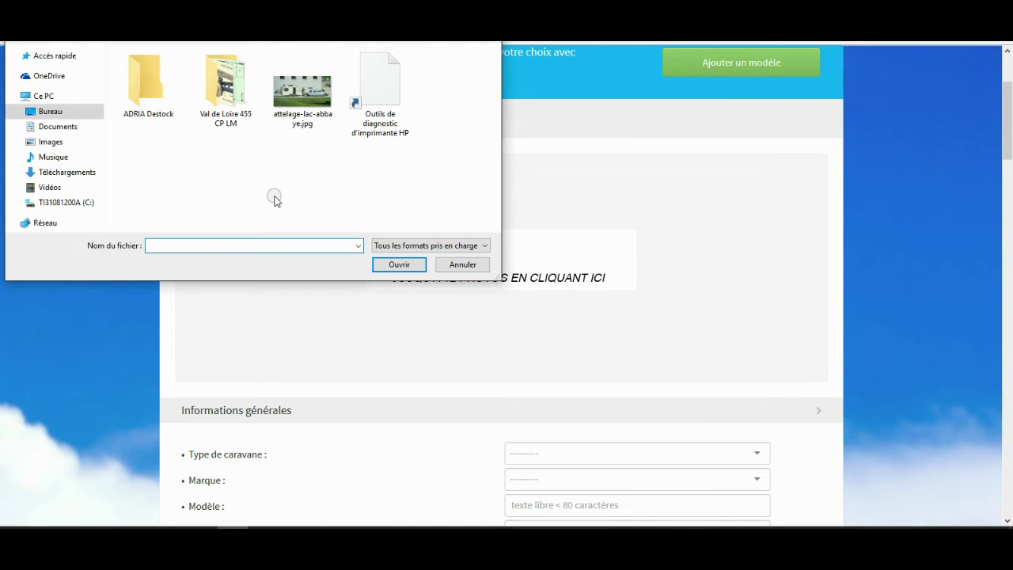
click(226, 95)
double_click(226, 95)
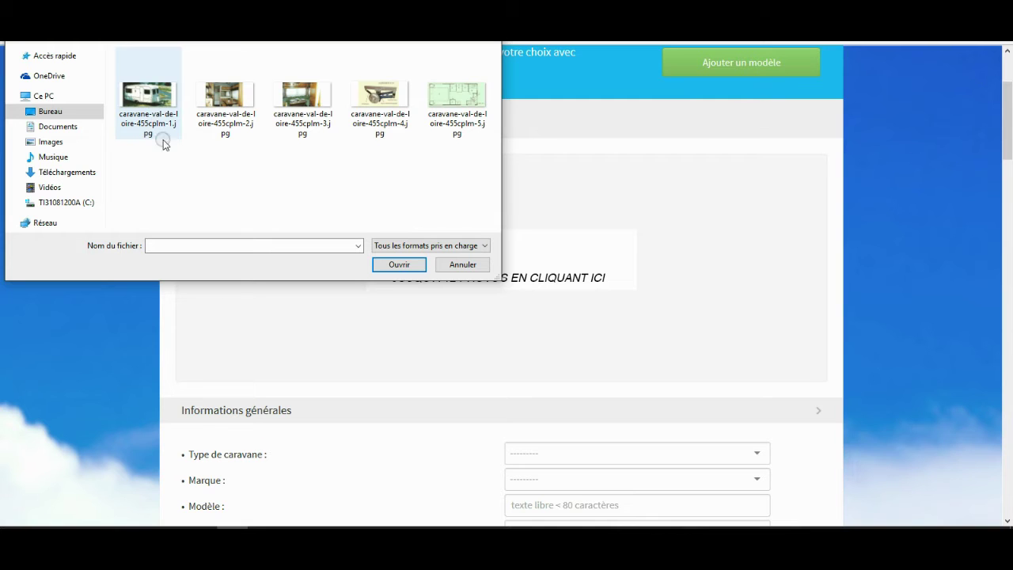
click(153, 118)
click(397, 265)
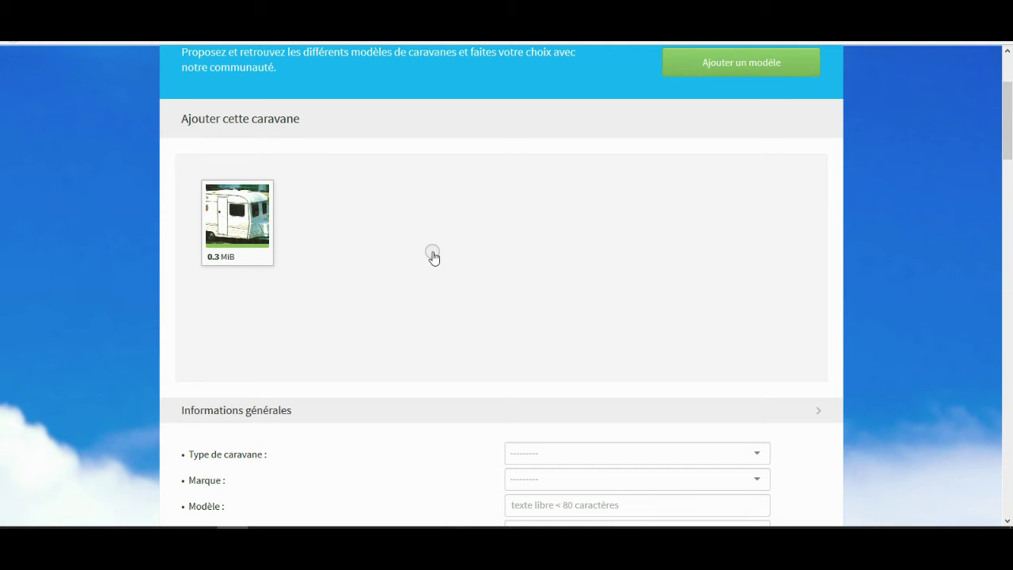
- Add caravane-val-de-loire-455cplm-2.jpg and caravane-val-de-loire-455cplm-3.jpg to the caravan's photos
click(434, 258)
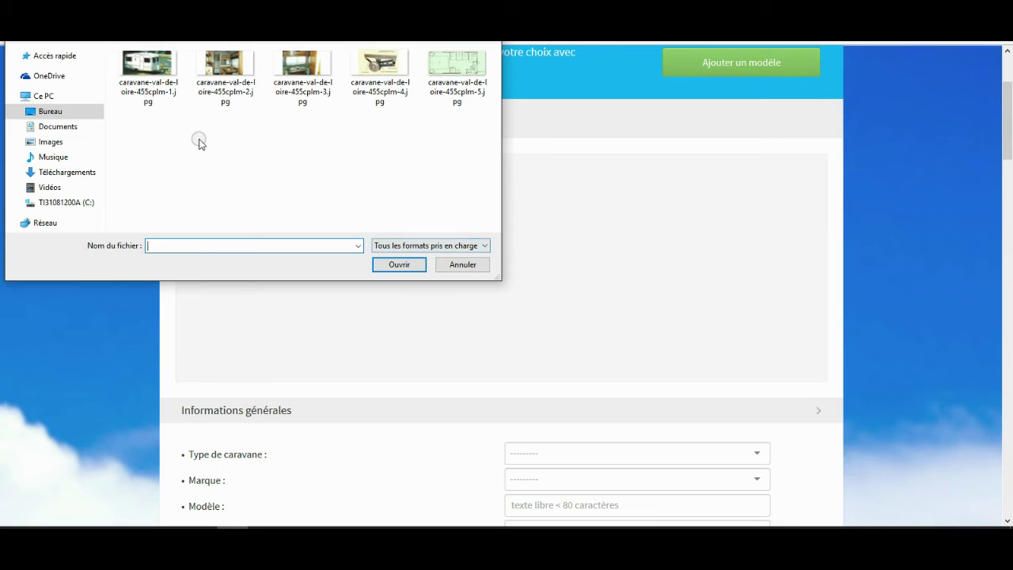
click(225, 70)
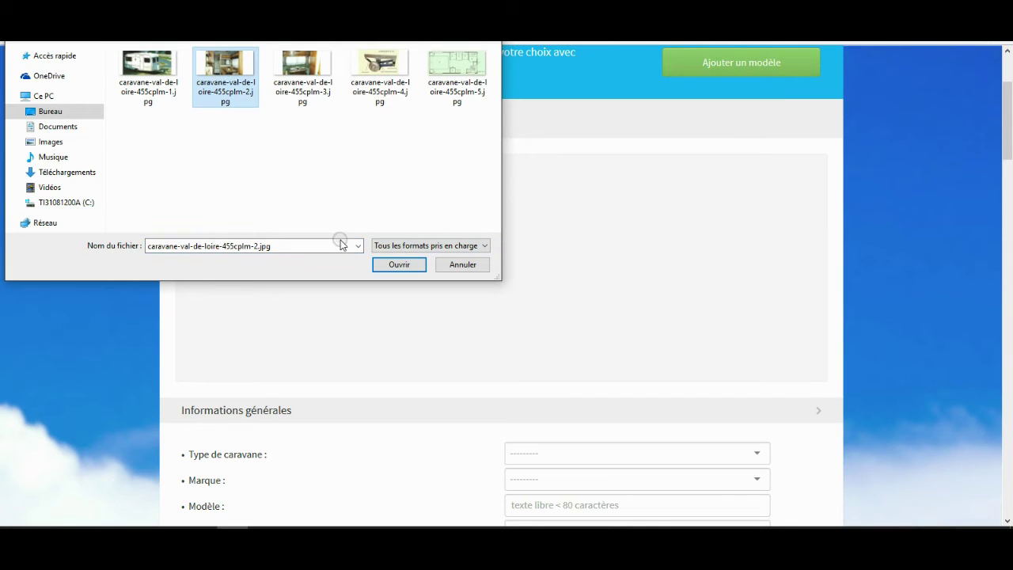
click(399, 266)
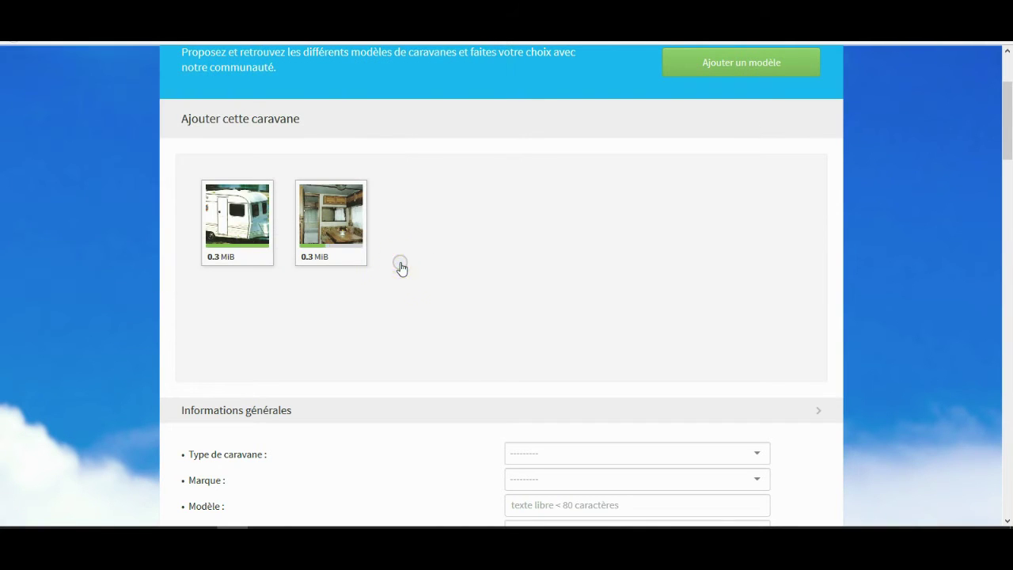
click(494, 242)
click(301, 82)
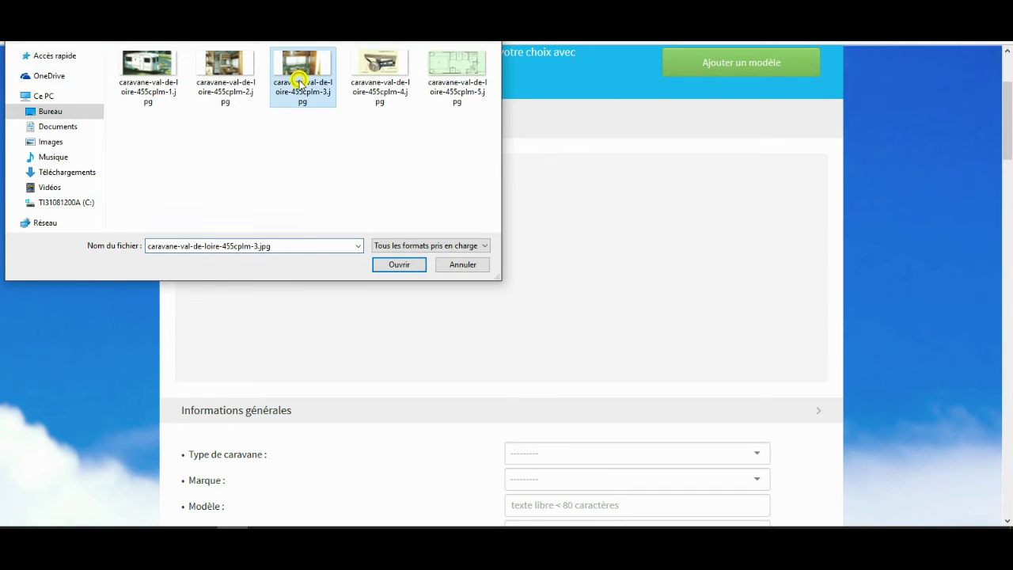
click(386, 263)
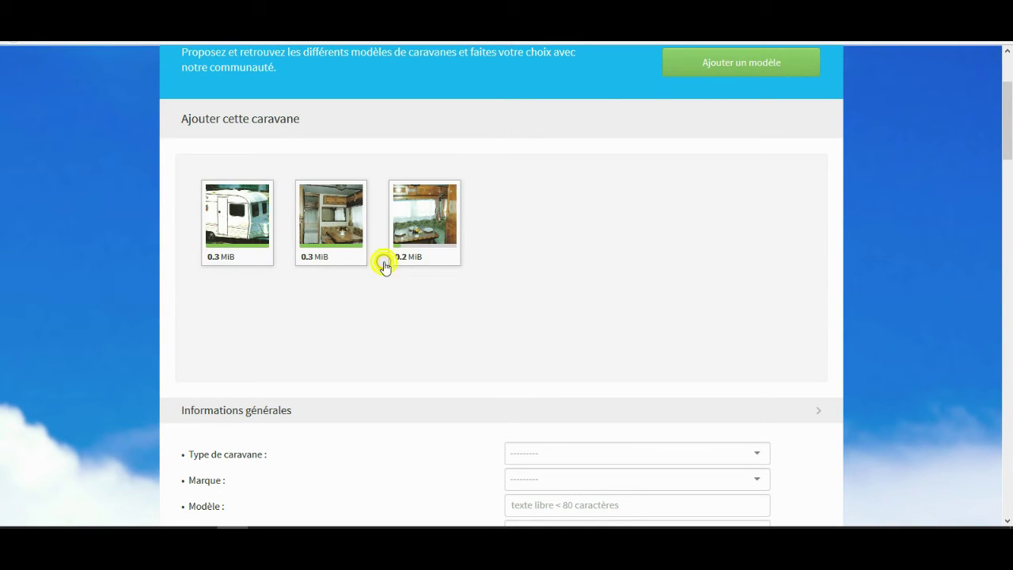
- Add caravane-val-de-loire-455cplm-4.jpg and caravane-val-de-loire-455cplm-5.jpg to the caravan's photos
click(585, 239)
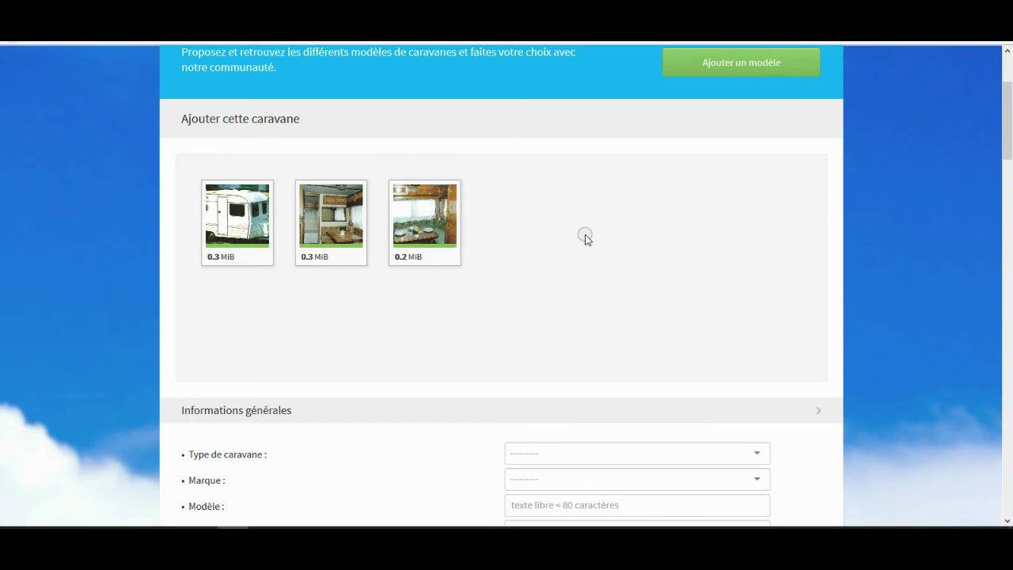
click(380, 83)
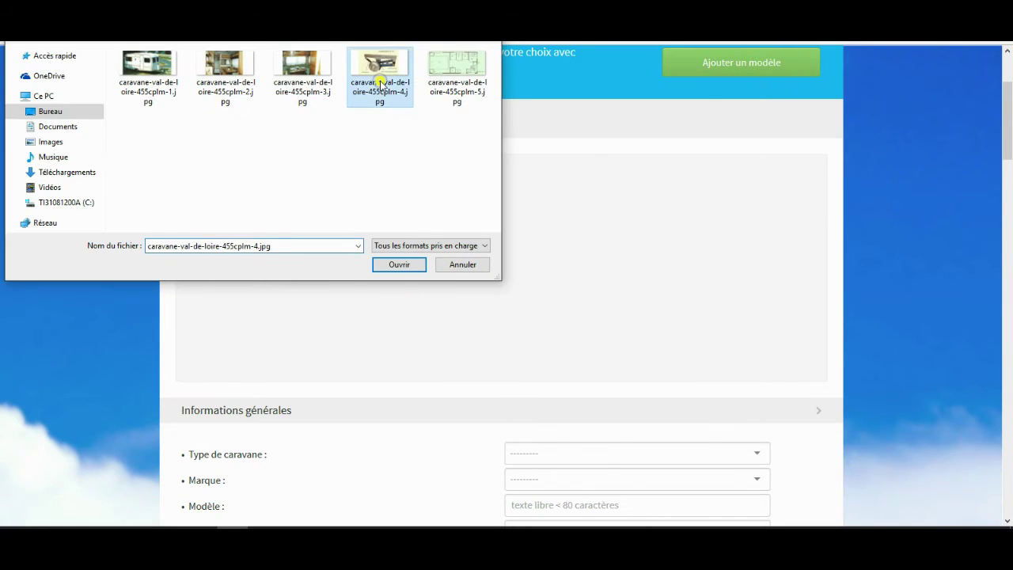
click(399, 266)
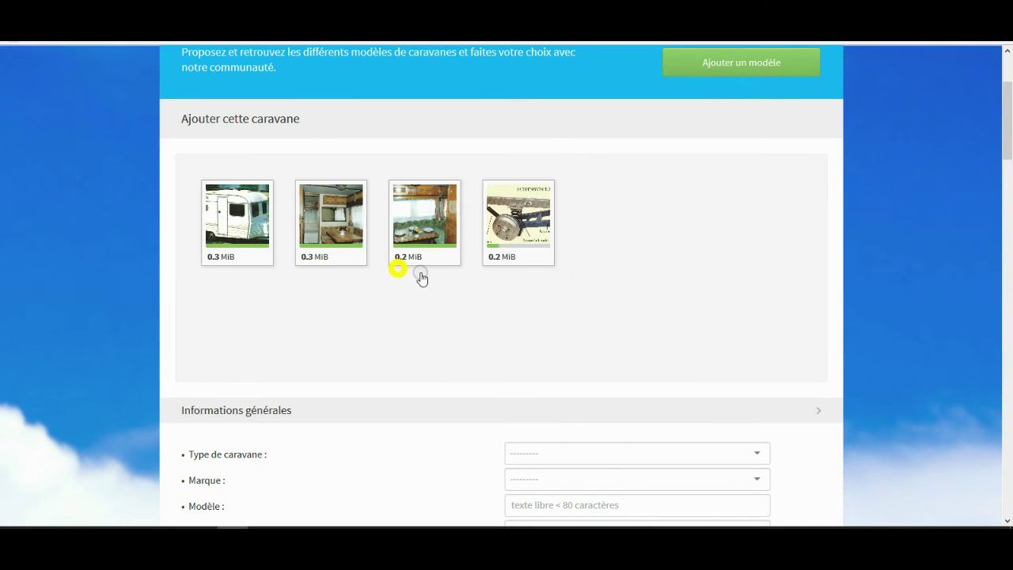
click(641, 227)
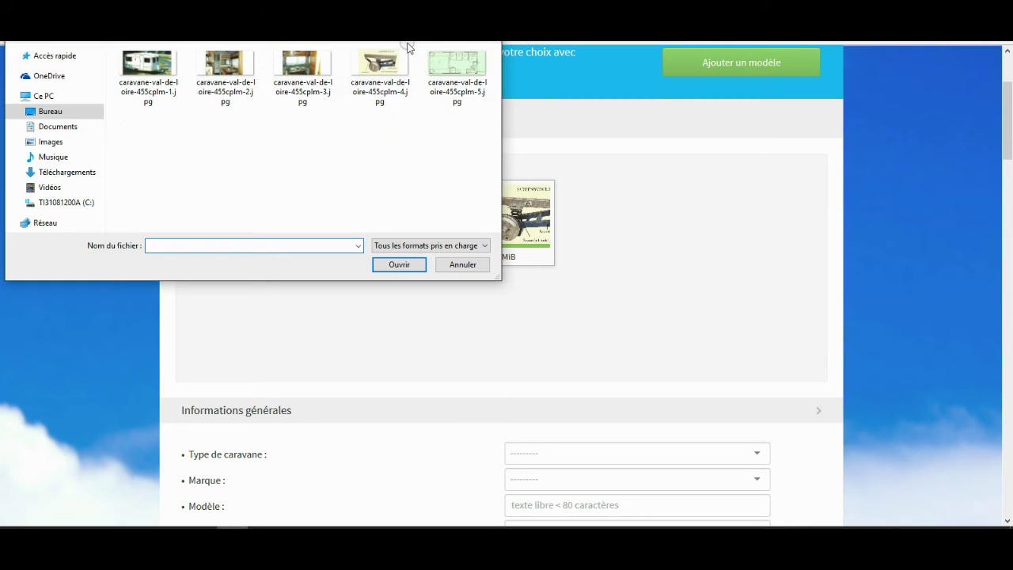
click(457, 71)
click(396, 264)
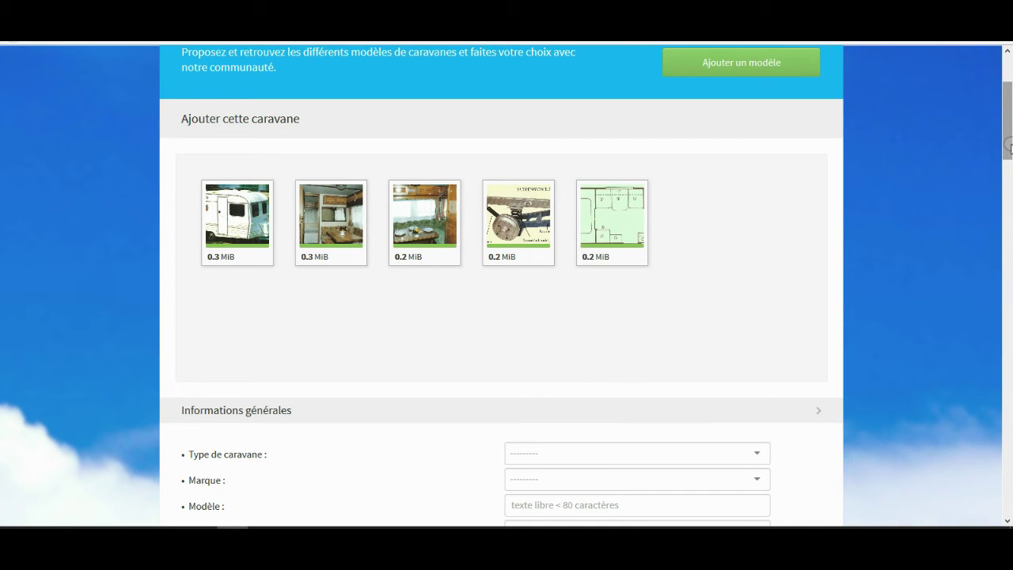
- Set the caravan type to Classique à 1 essieu and the brand to Val De Loire in the general information
scroll(1009, 147, down, 3)
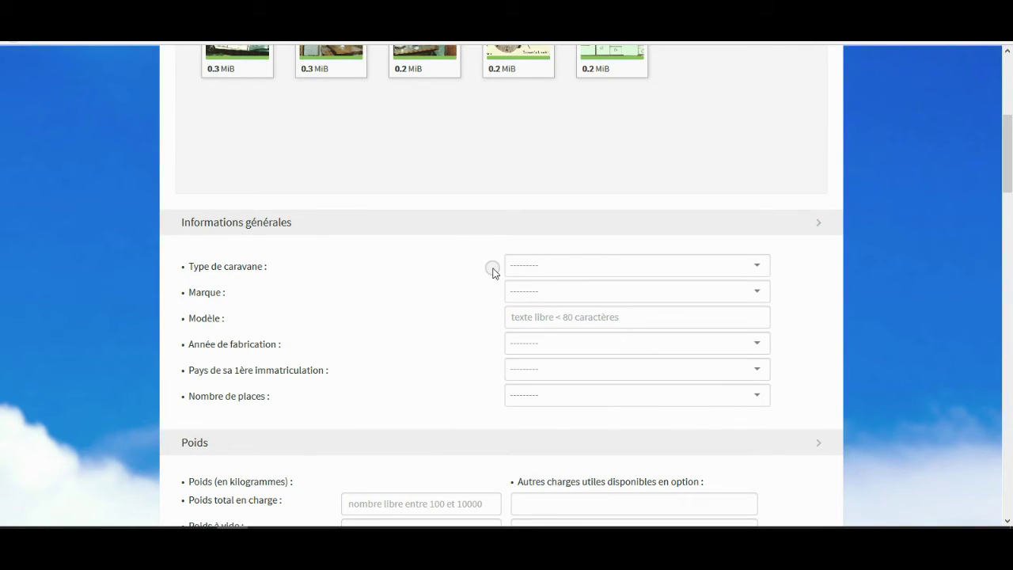
click(763, 274)
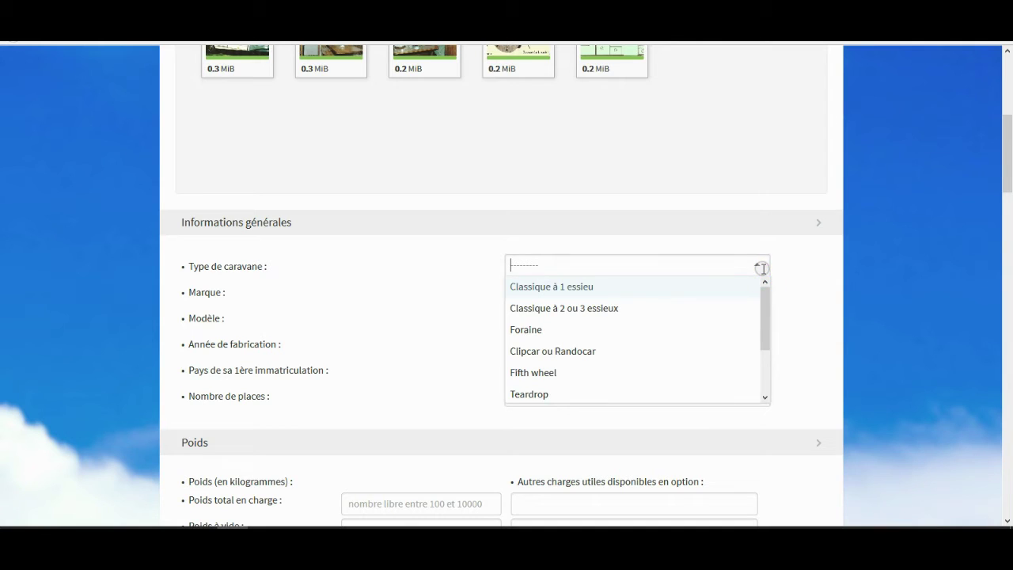
click(688, 290)
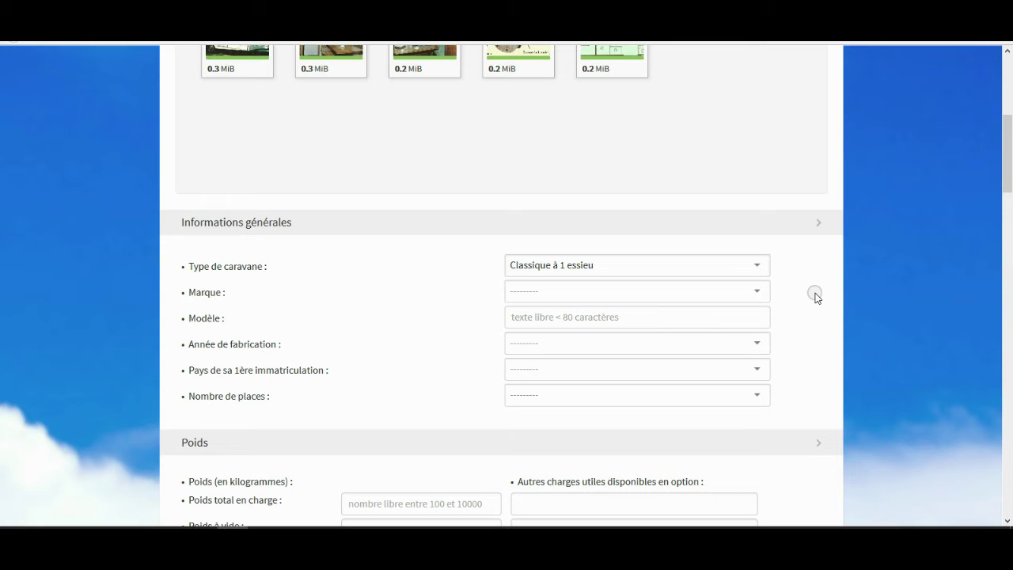
click(760, 292)
text(v)
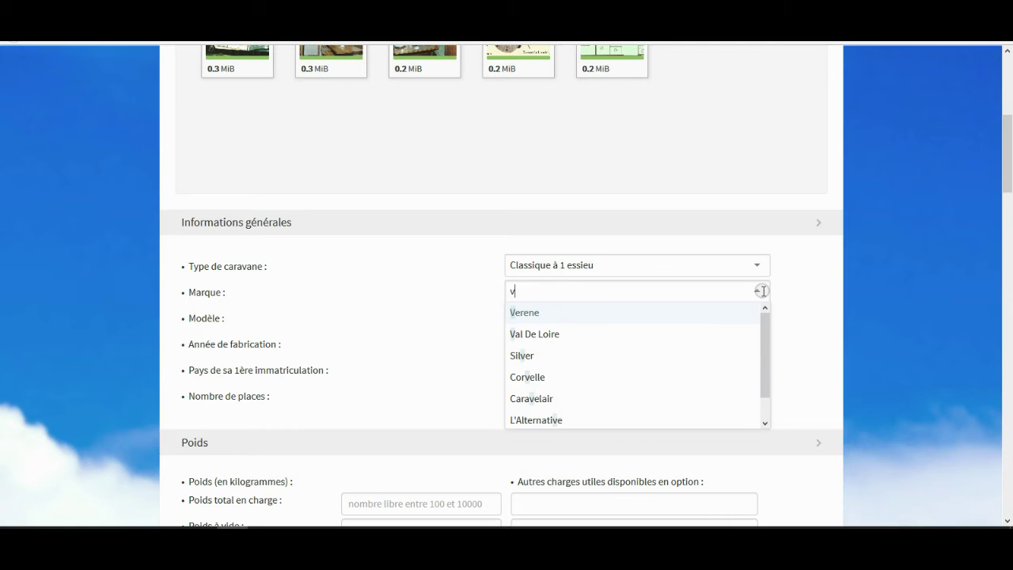
text(al)
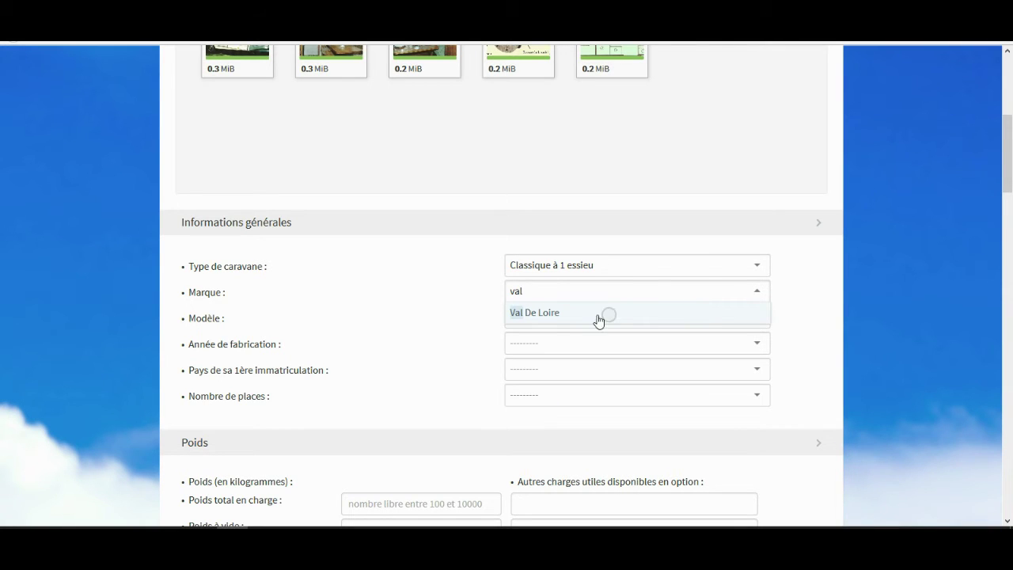
click(552, 313)
- Enter 455 CP LM as the model and set the year of manufacture to 1995
click(559, 319)
text(455)
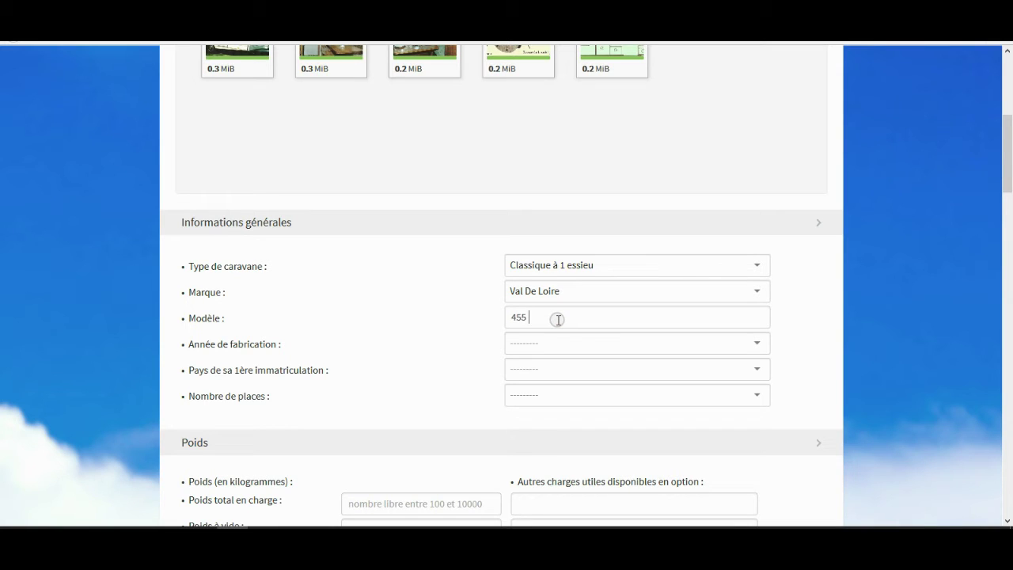
text( CP LM)
click(713, 350)
click(756, 345)
text(1995)
click(526, 365)
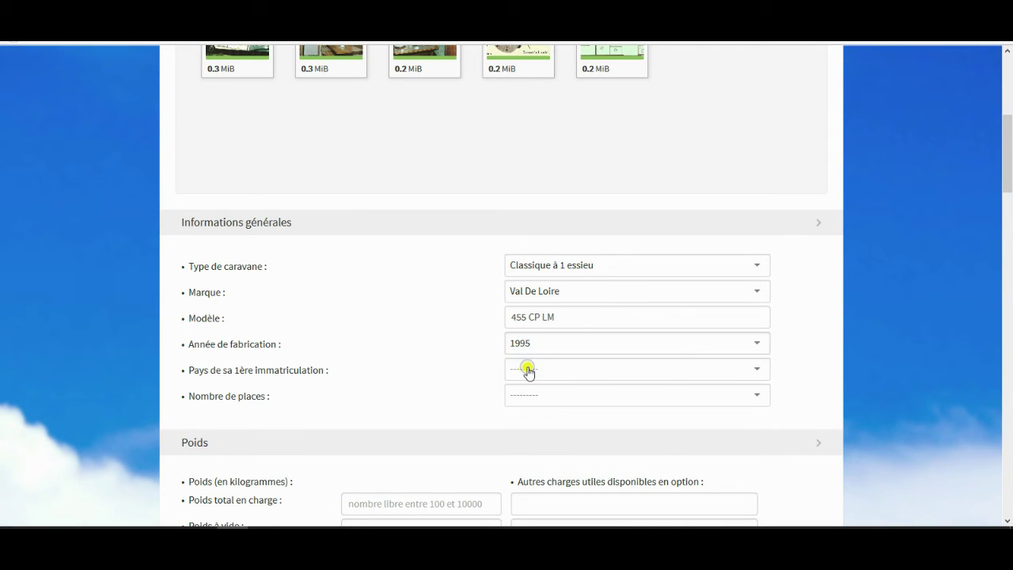
- Set the country of first registration to France and the number of places to 3
click(767, 372)
text(fra)
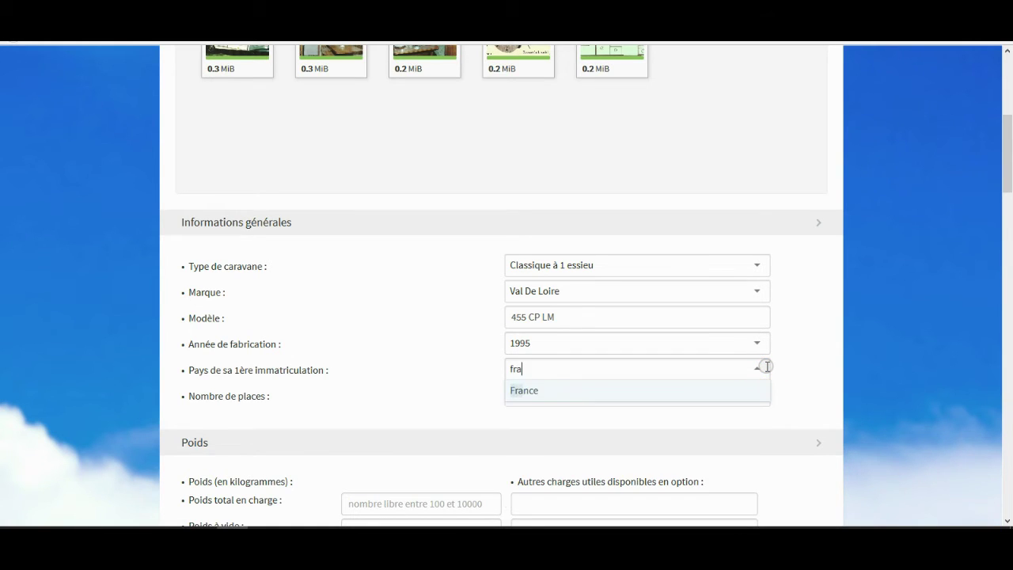
click(550, 388)
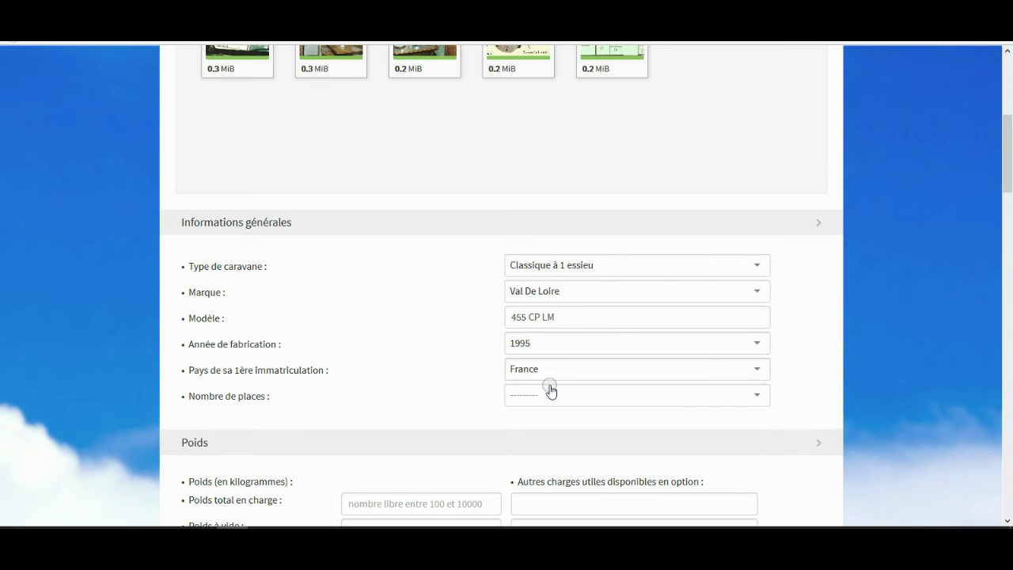
click(758, 398)
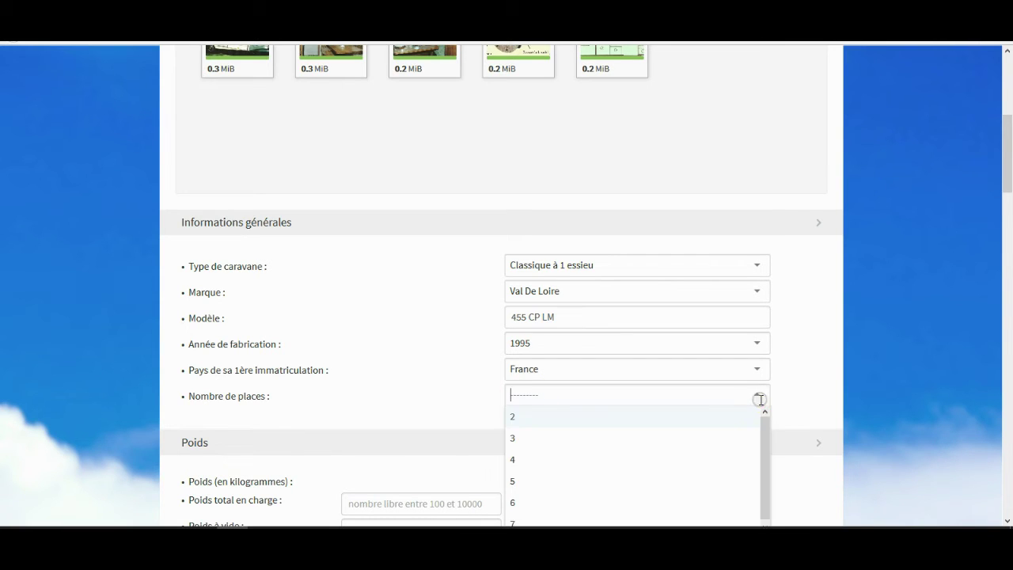
click(602, 444)
- Fill in the weights: total loaded weight 1050 kg, empty weight 940 kg and payload 110 kg
drag(1005, 180, 1009, 227)
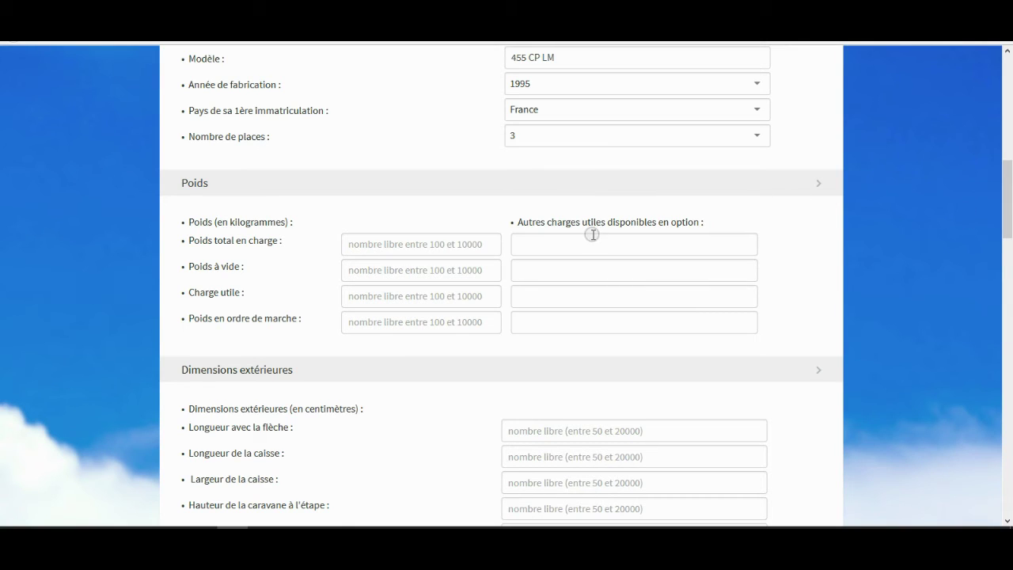
click(443, 244)
text(10)
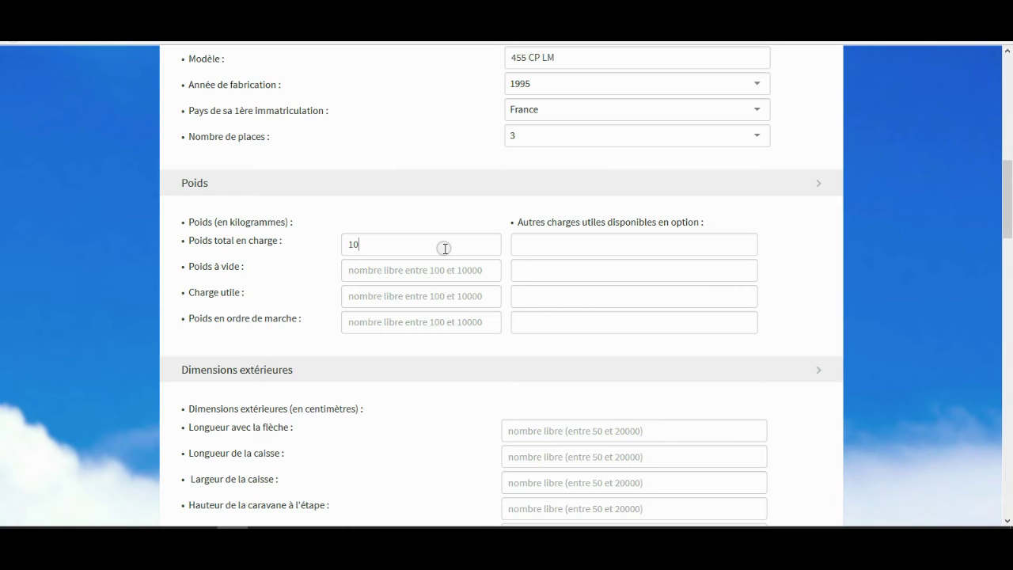
text(50)
click(444, 269)
text(940)
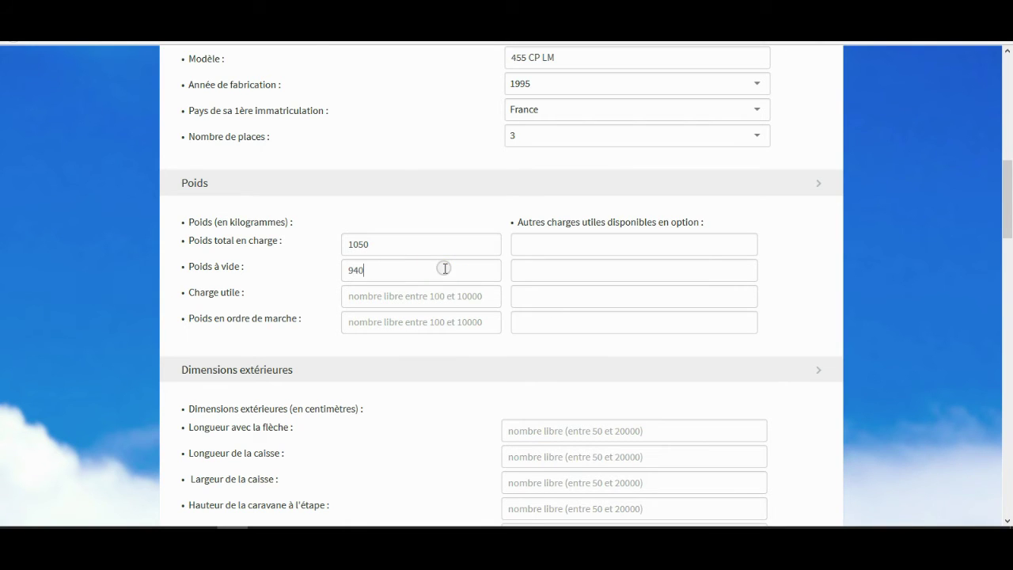
click(449, 296)
text(110)
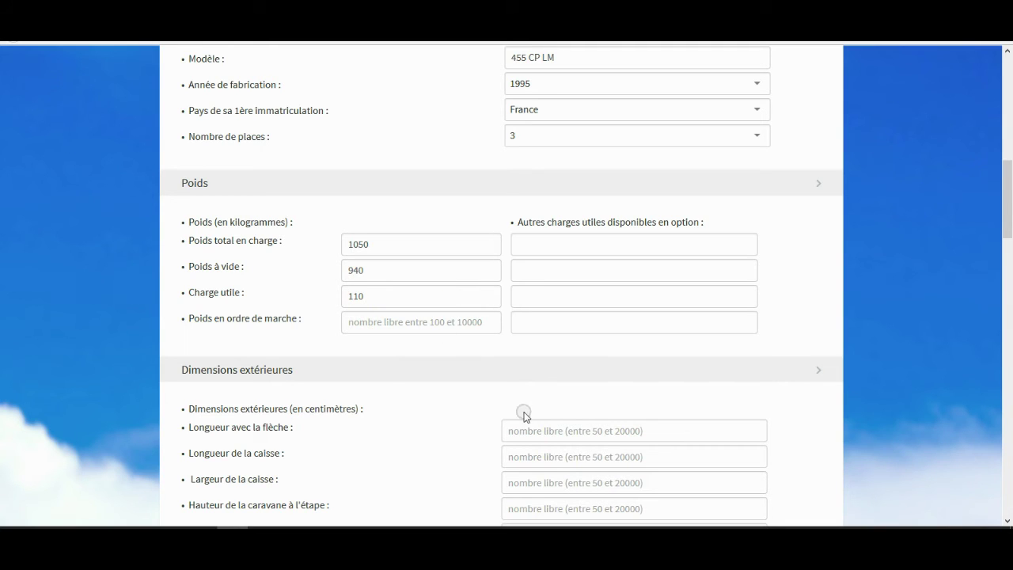
- Set the exterior length including the drawbar to 619 cm and the exterior body width to 219 cm
click(714, 430)
text(619)
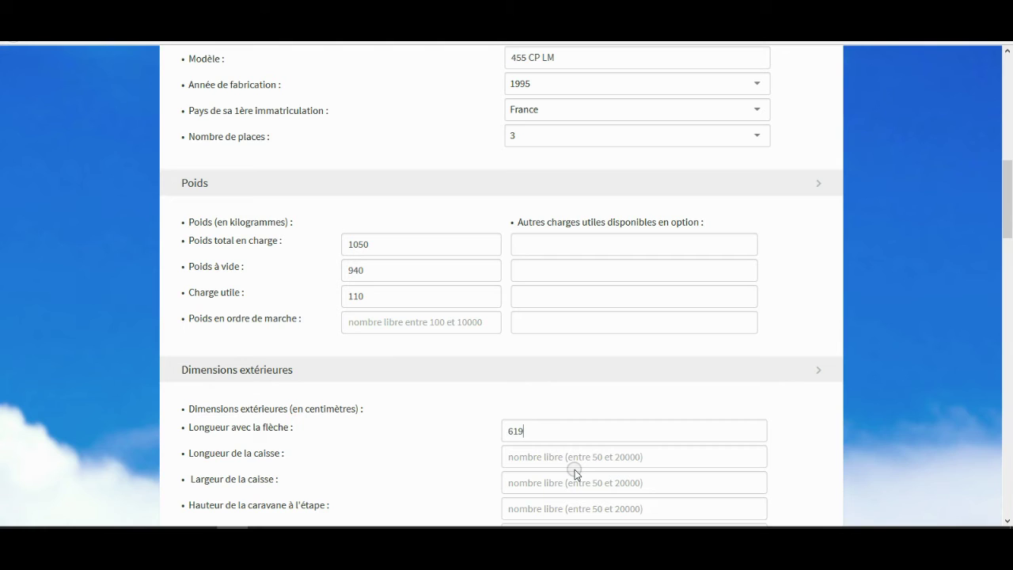
click(575, 470)
text(219)
- Set the interior body length to 455 cm in the interior dimensions
drag(1005, 229, 1010, 283)
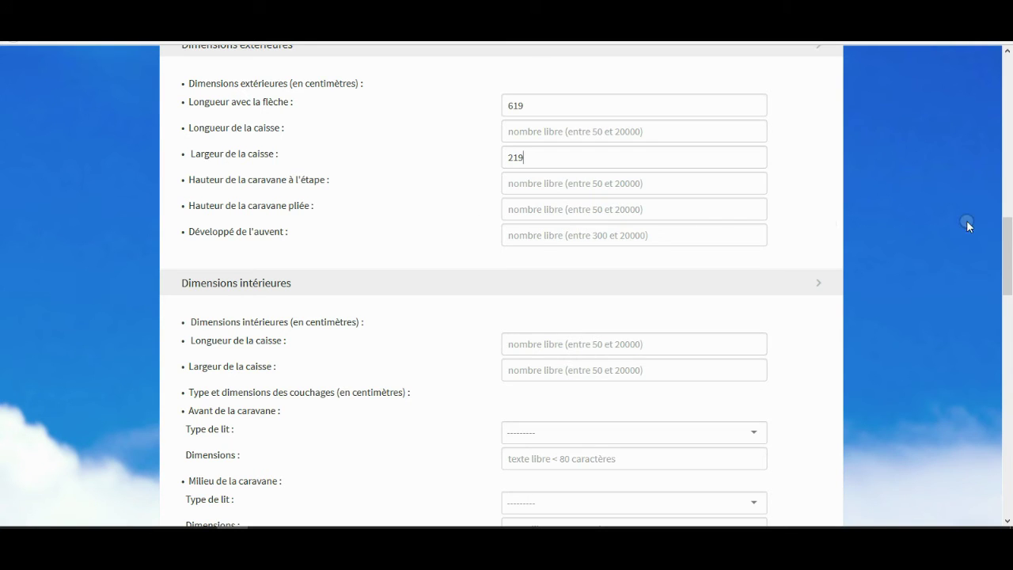
drag(1009, 243, 1009, 273)
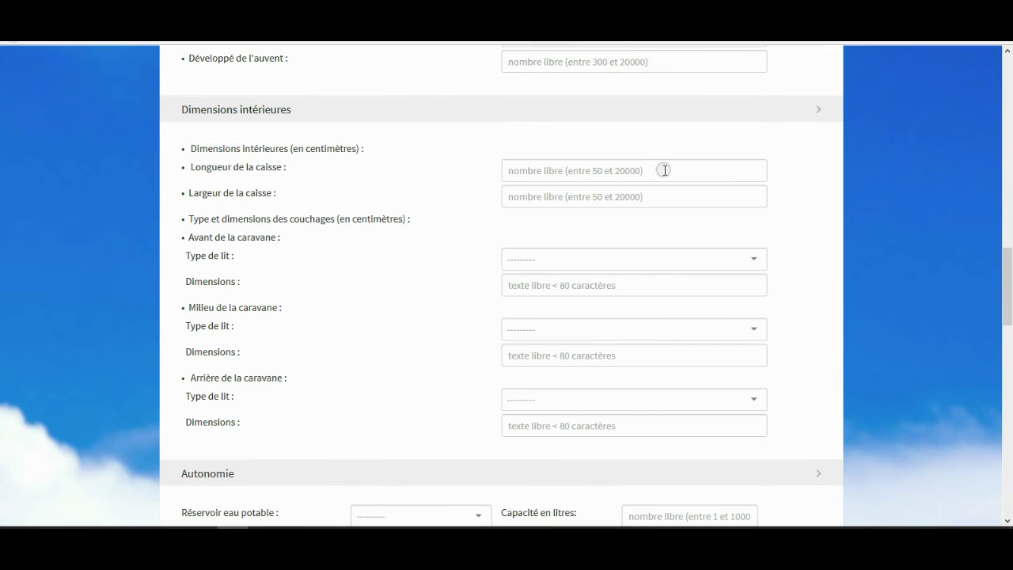
click(633, 169)
text(455)
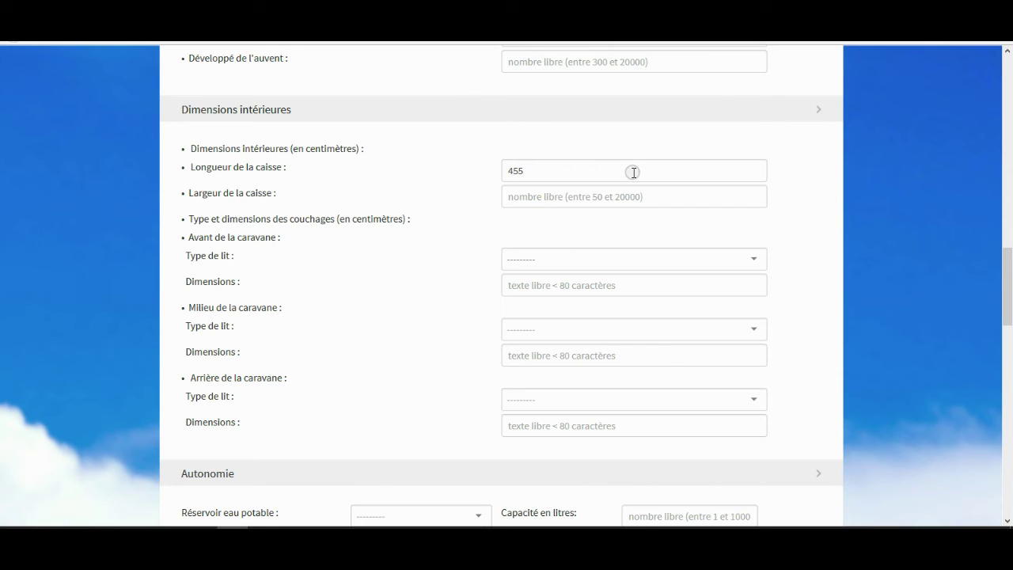
- Set the middle bed type to dinette and the rear bed to matelas with dimensions 140 x 190
drag(1011, 243, 1010, 274)
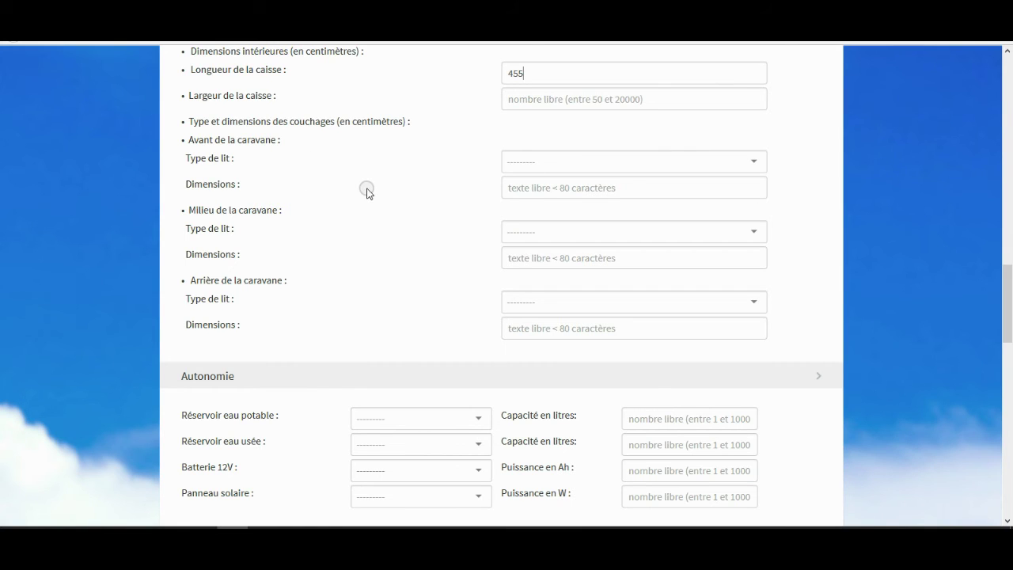
click(567, 233)
click(545, 273)
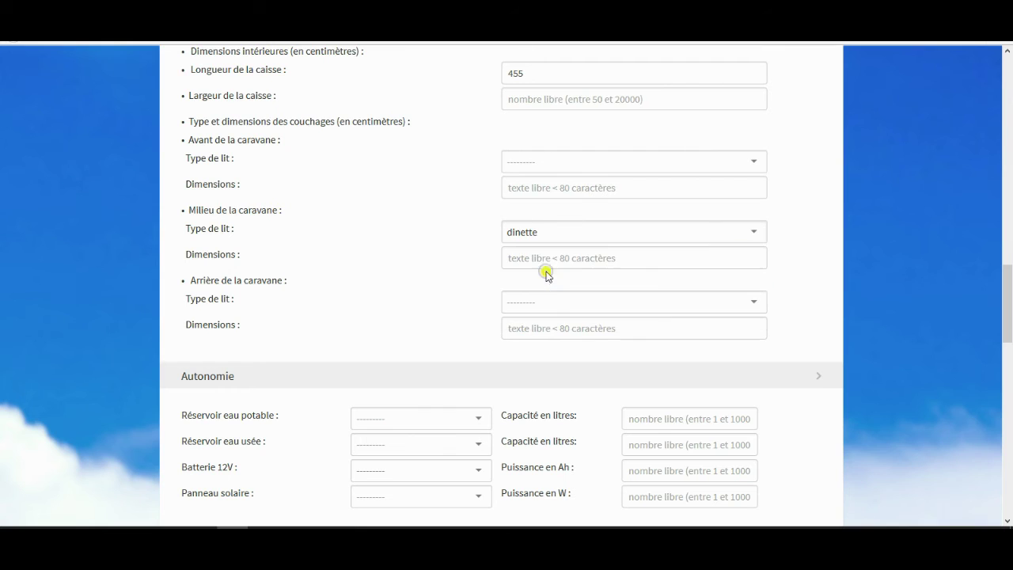
click(548, 295)
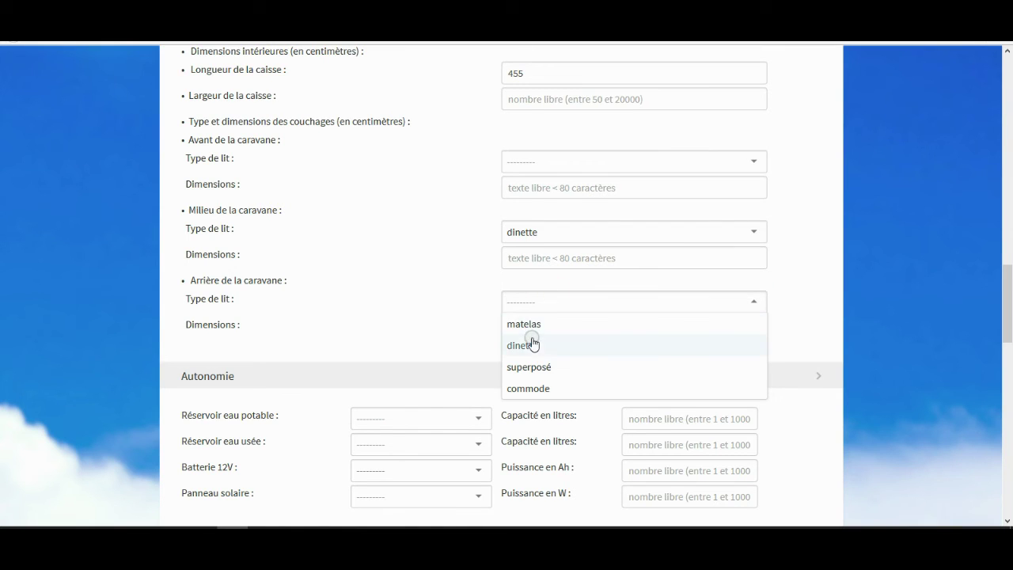
click(529, 324)
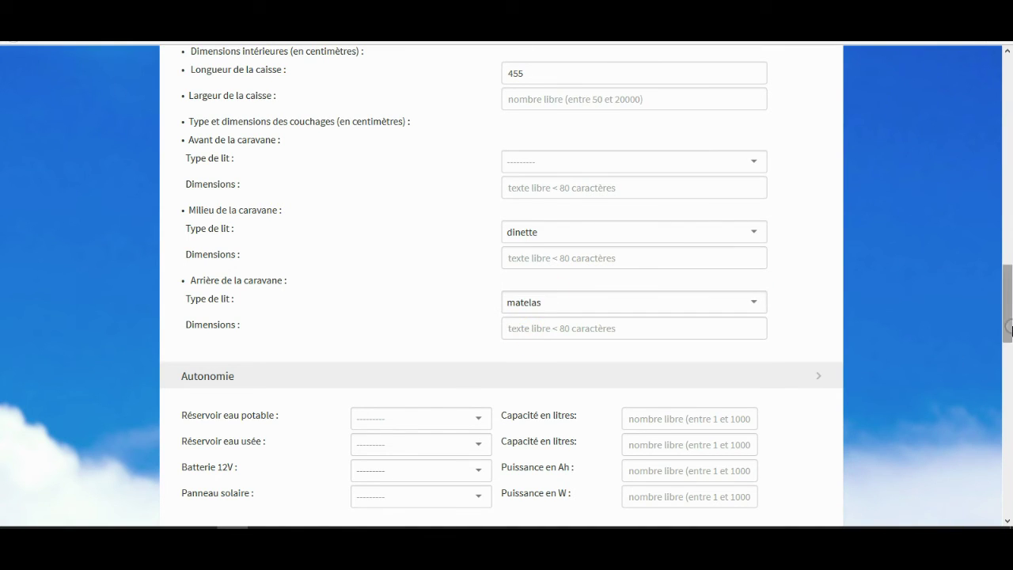
click(609, 328)
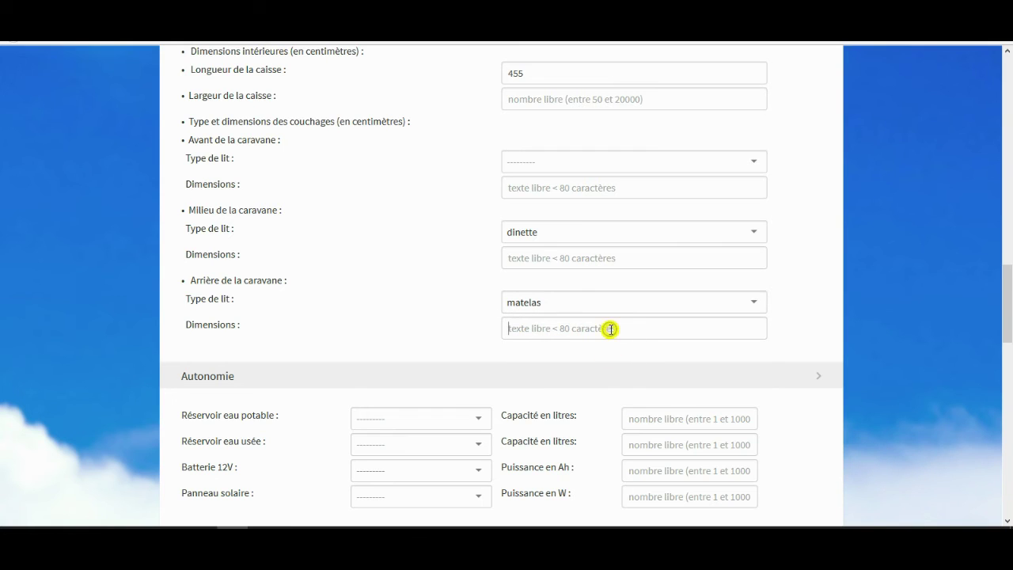
text(140)
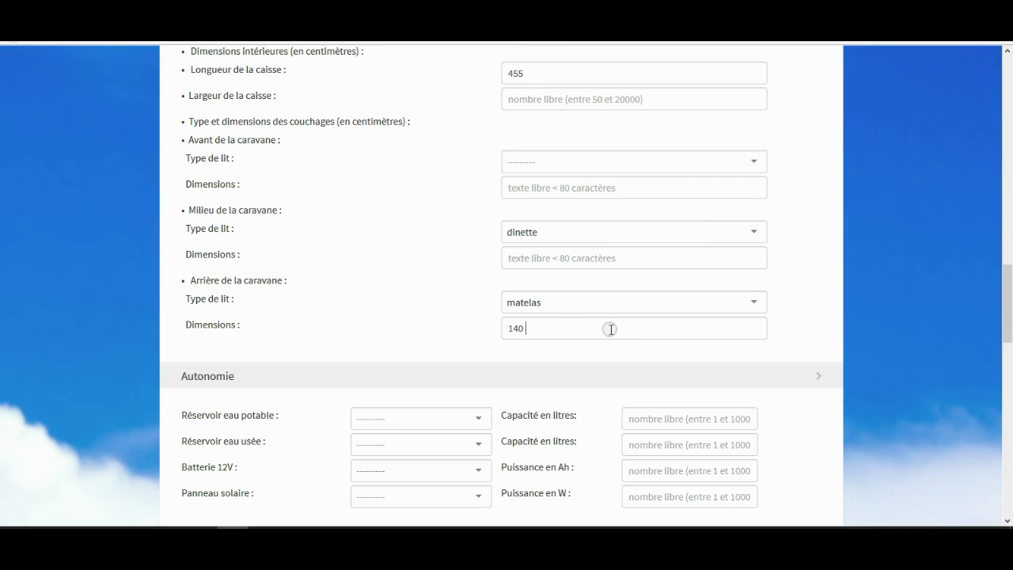
text( x 190)
- In the Autonomie section, set the fresh water tank to oui de série, and the 12V battery and solar panel to non
click(1001, 303)
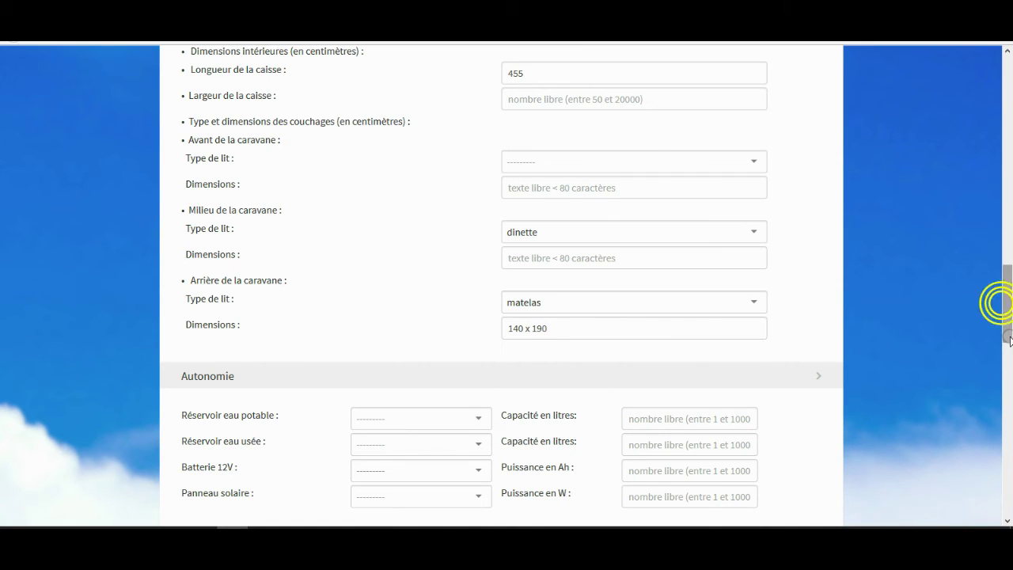
scroll(1007, 332, down, 3)
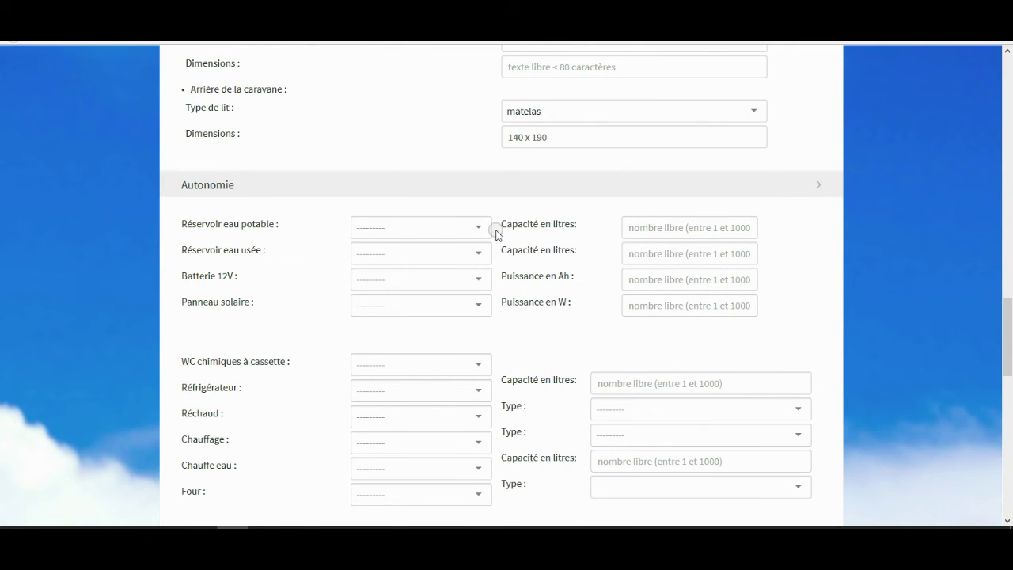
click(480, 228)
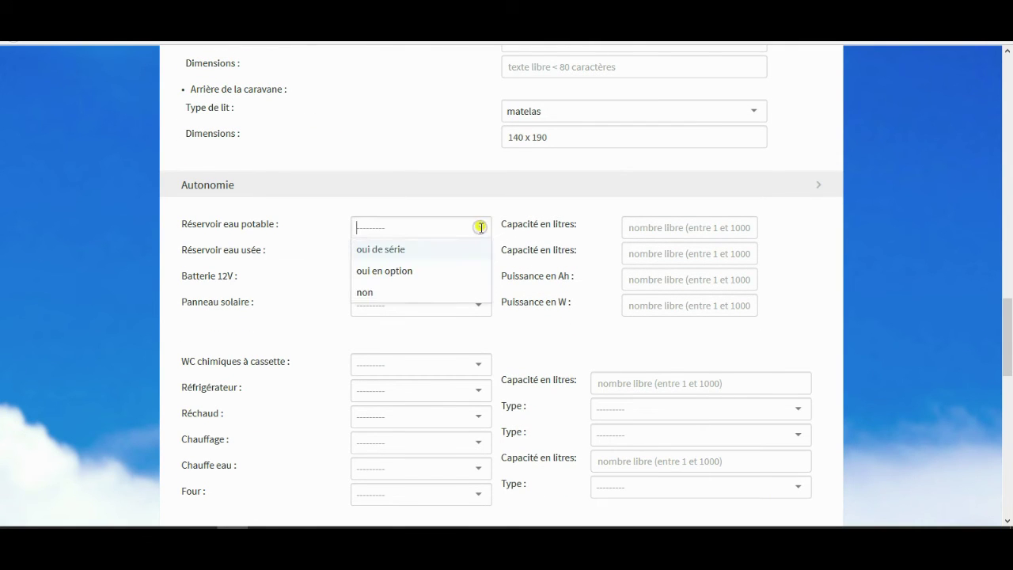
click(424, 255)
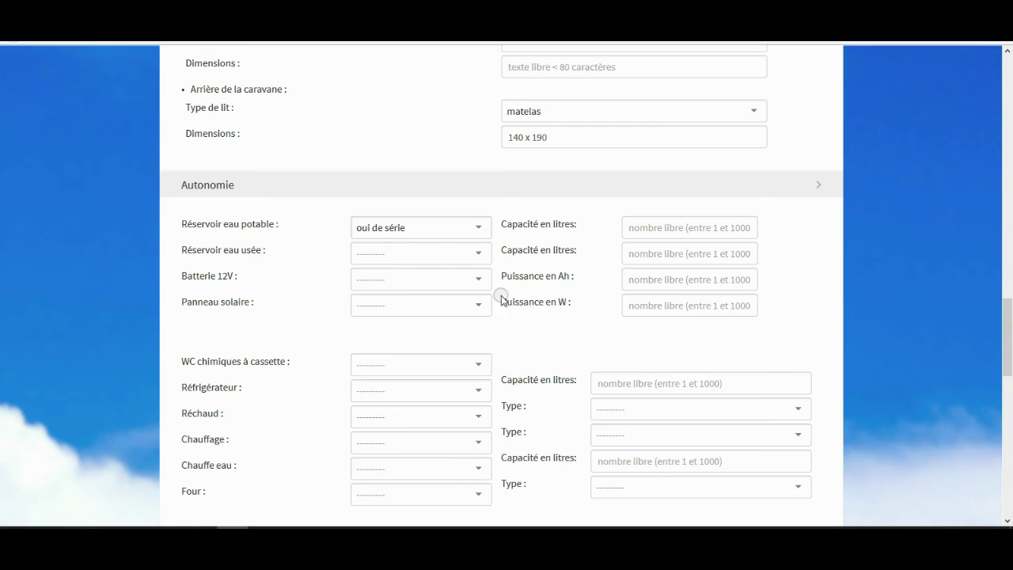
click(479, 281)
click(396, 343)
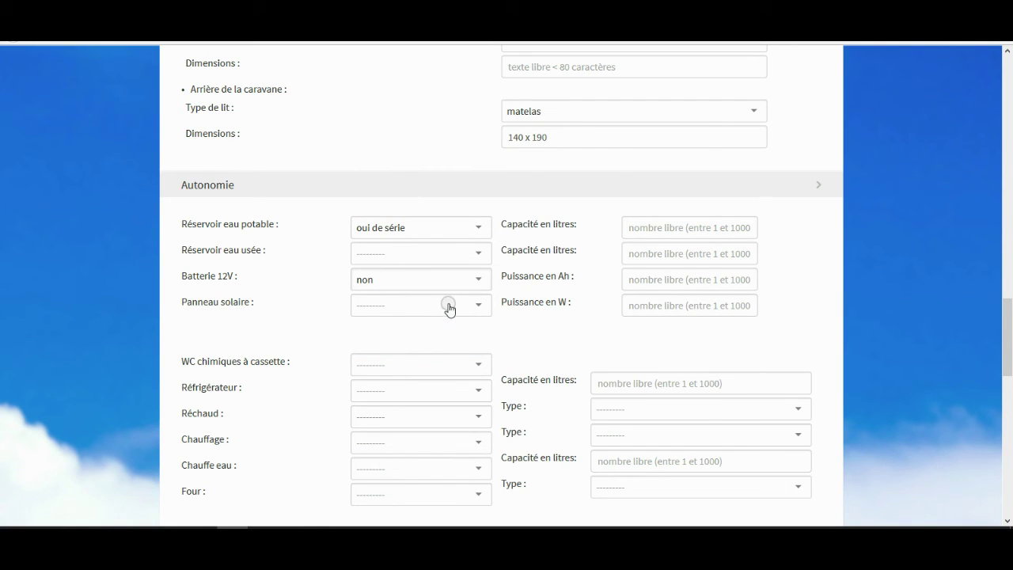
click(450, 304)
click(384, 369)
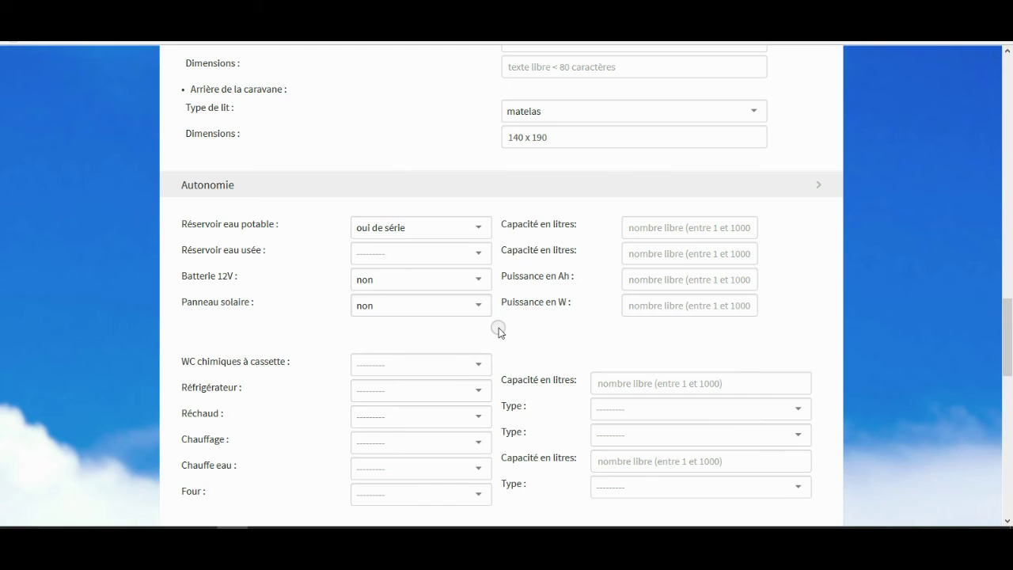
- Set both the refrigerator (Réfrigérateur) and the stove (Réchaud) to oui de série
scroll(1010, 330, down, 3)
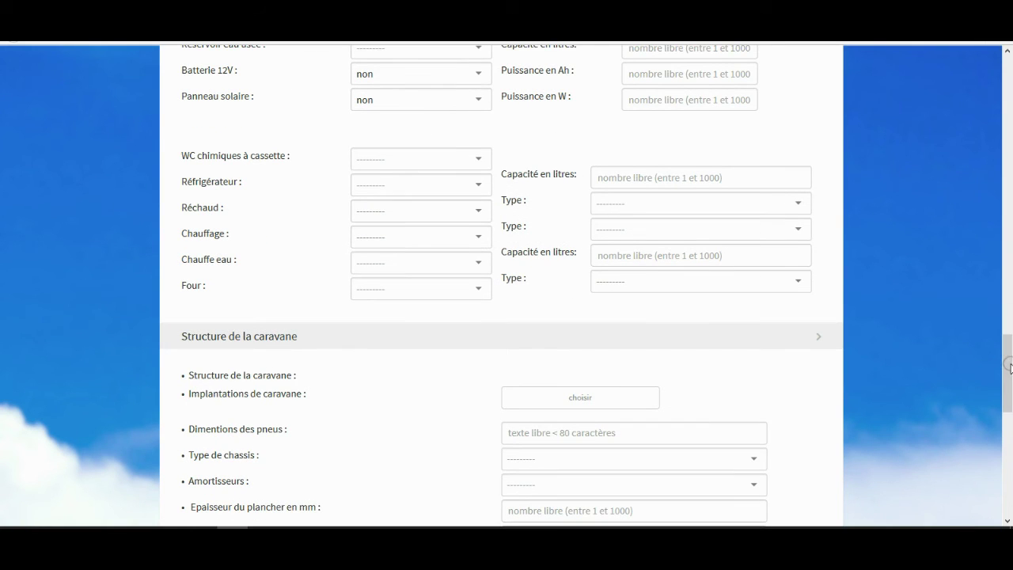
click(482, 192)
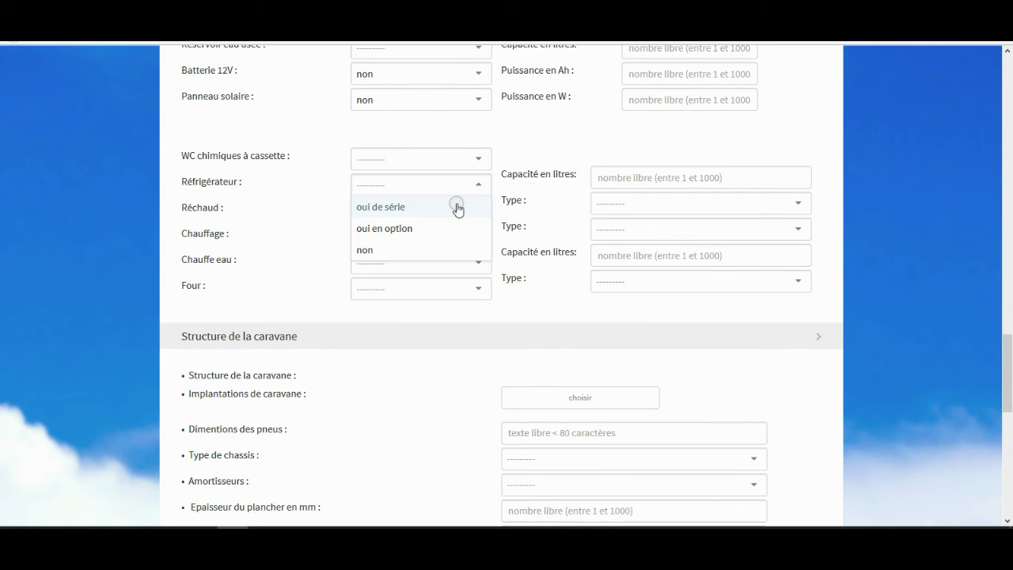
click(455, 208)
click(456, 213)
click(445, 234)
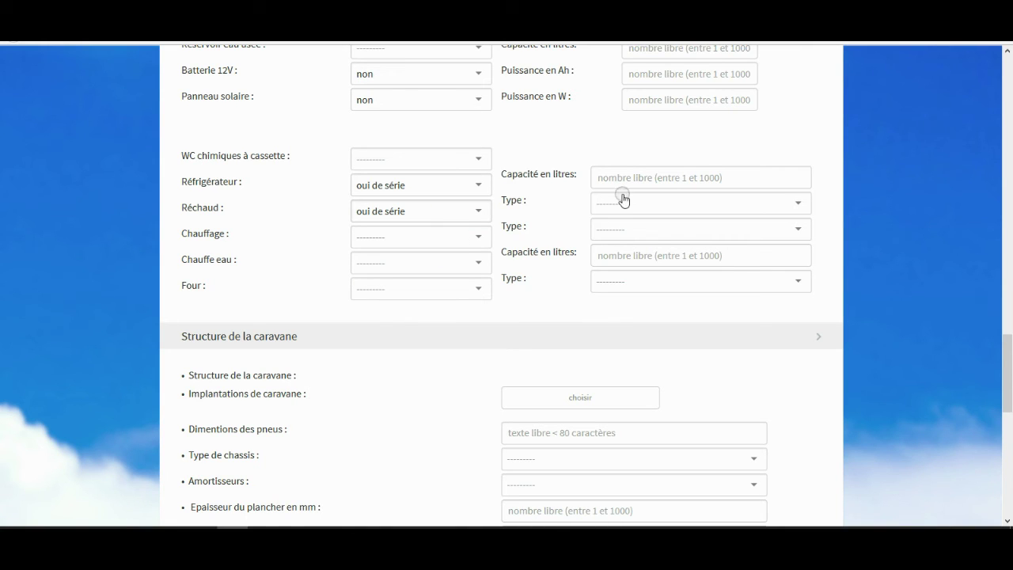
- Set the stove type to 3 feux and the heating (Chauffage) to oui de série
click(698, 209)
click(698, 209)
click(705, 250)
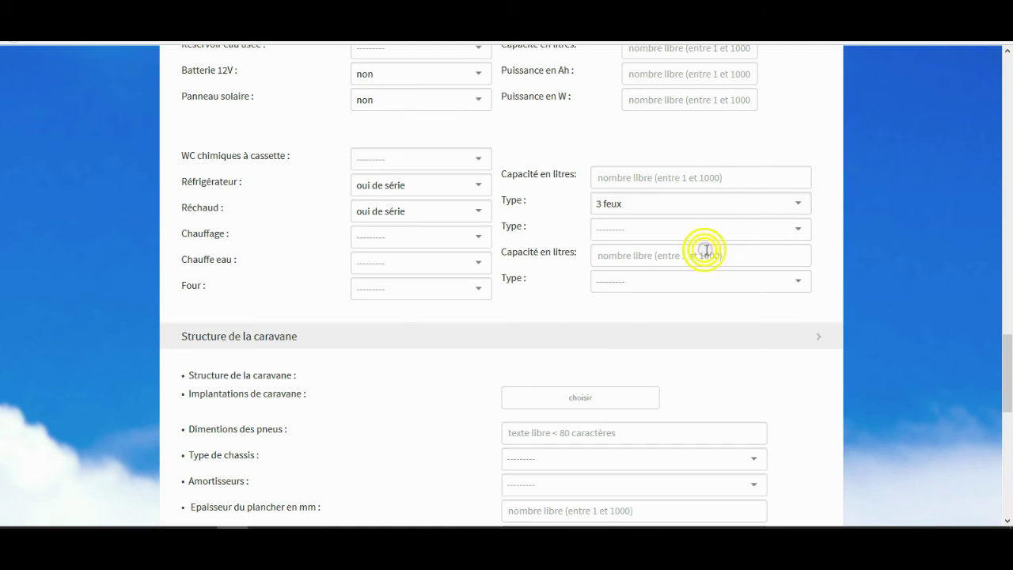
click(459, 240)
click(448, 262)
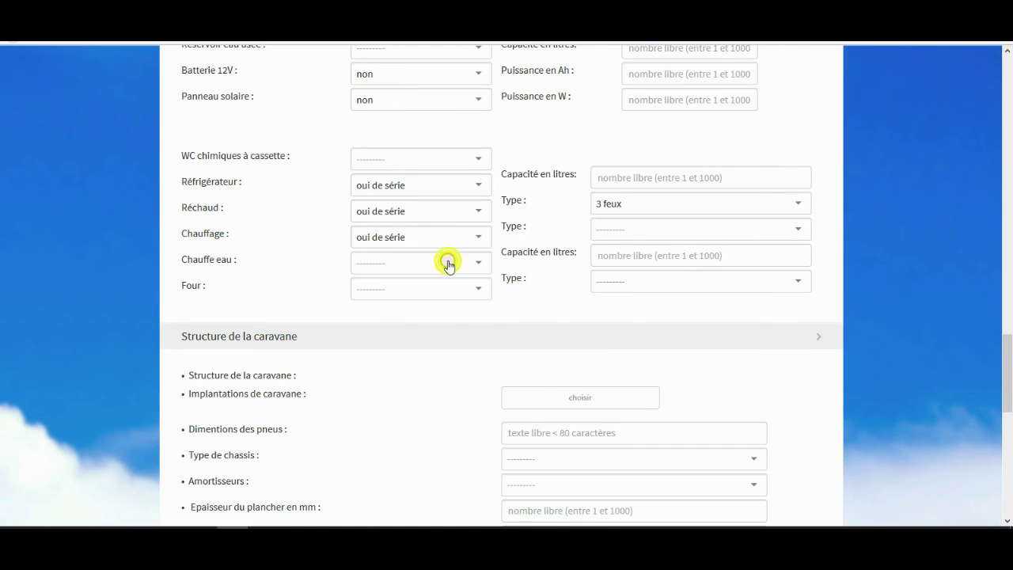
- Set the heating (Chauffage) type to gaz
click(629, 237)
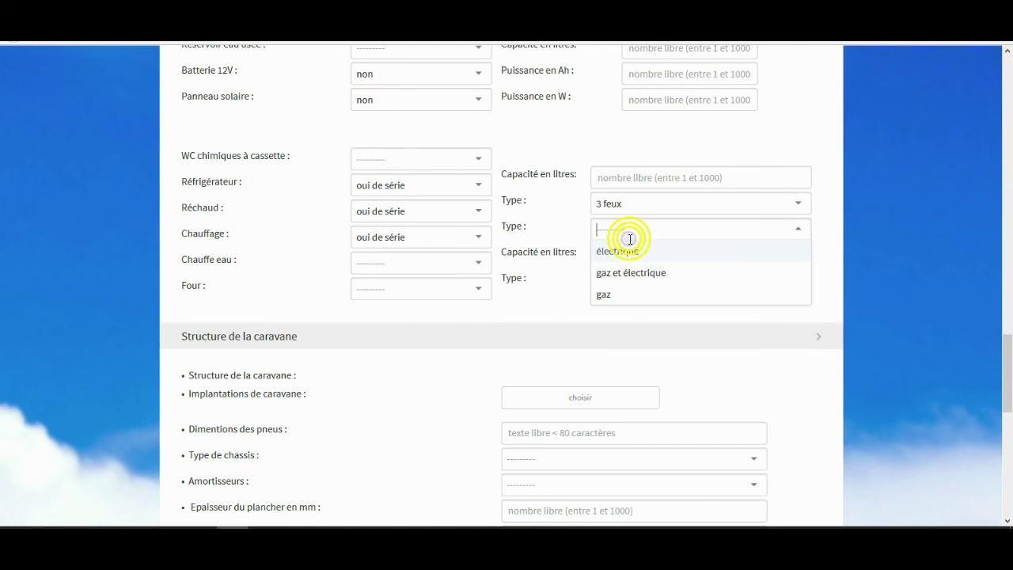
click(603, 296)
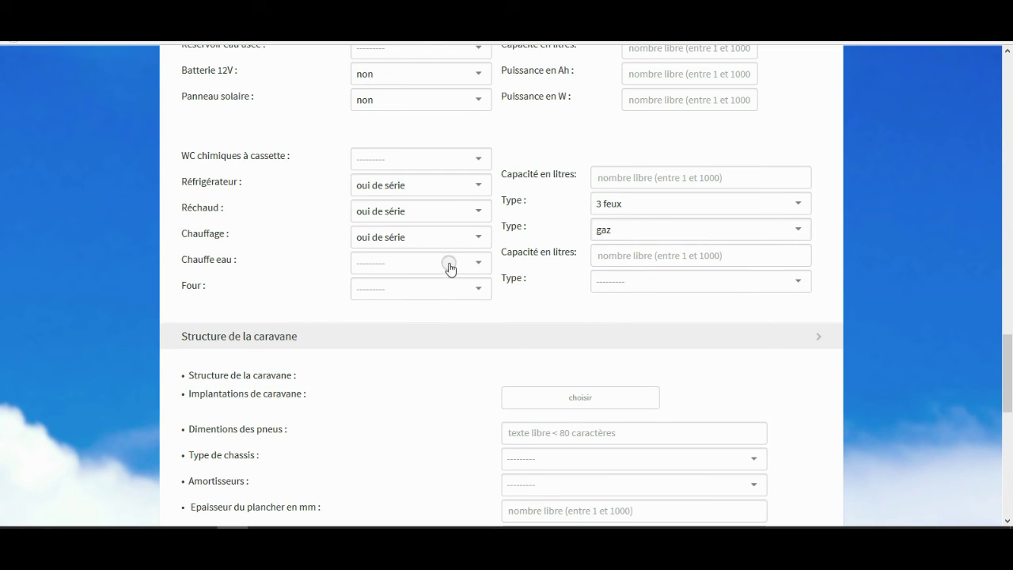
- Choose plan-4p07 as the caravan layout (Implantations de caravane) in the Structure de la caravane section
drag(1009, 388, 1010, 422)
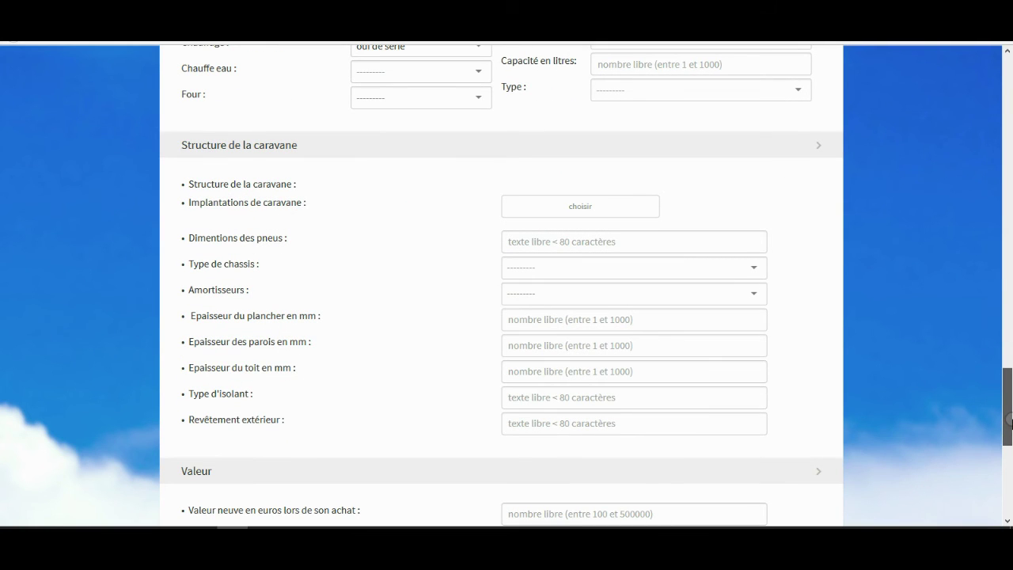
click(562, 206)
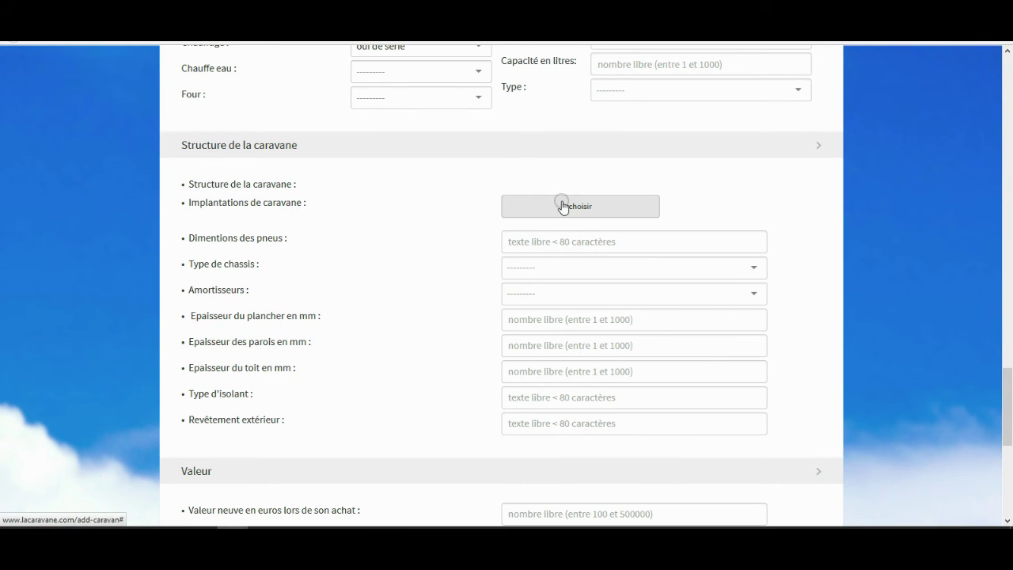
click(581, 208)
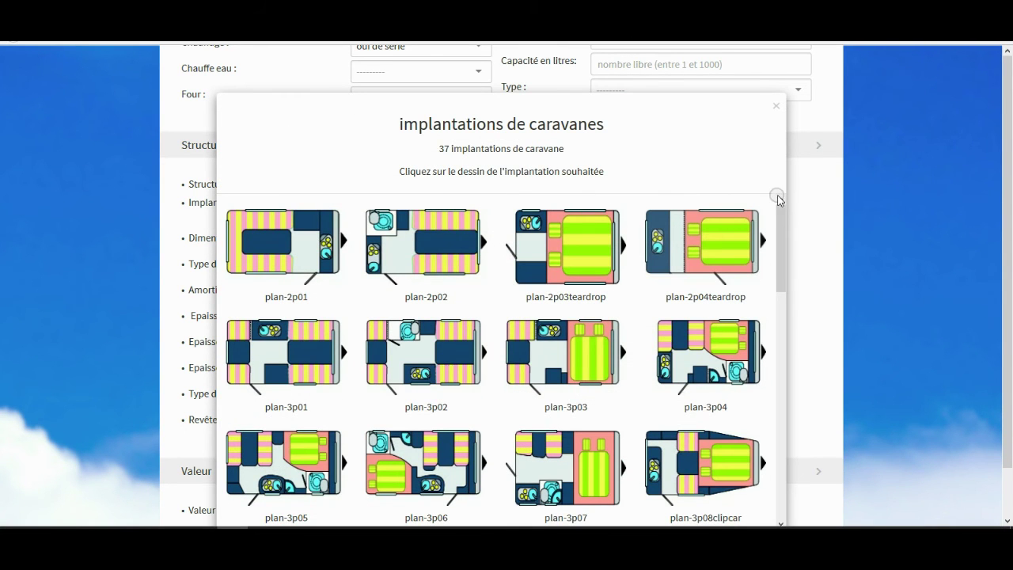
drag(783, 217, 774, 325)
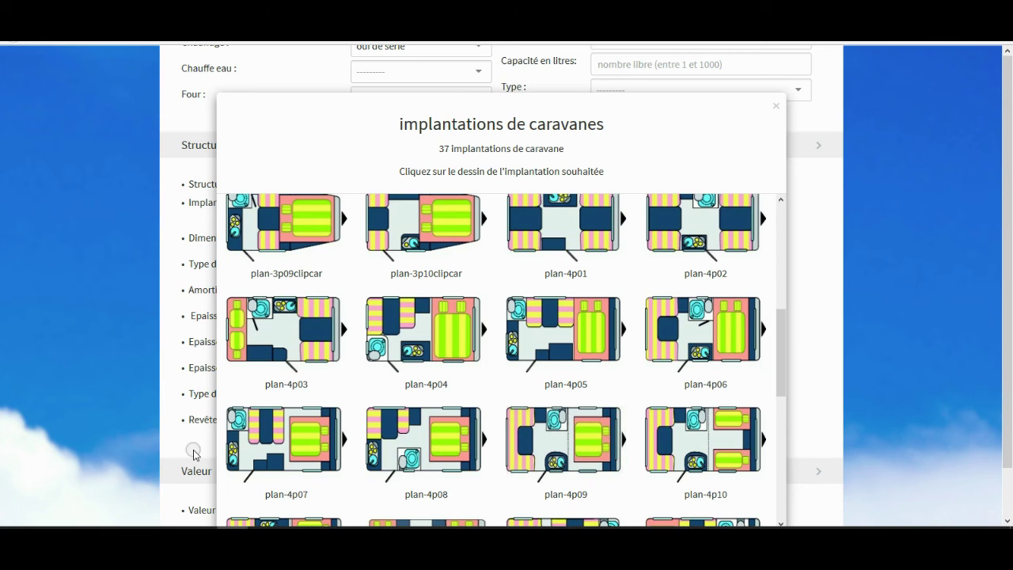
click(289, 446)
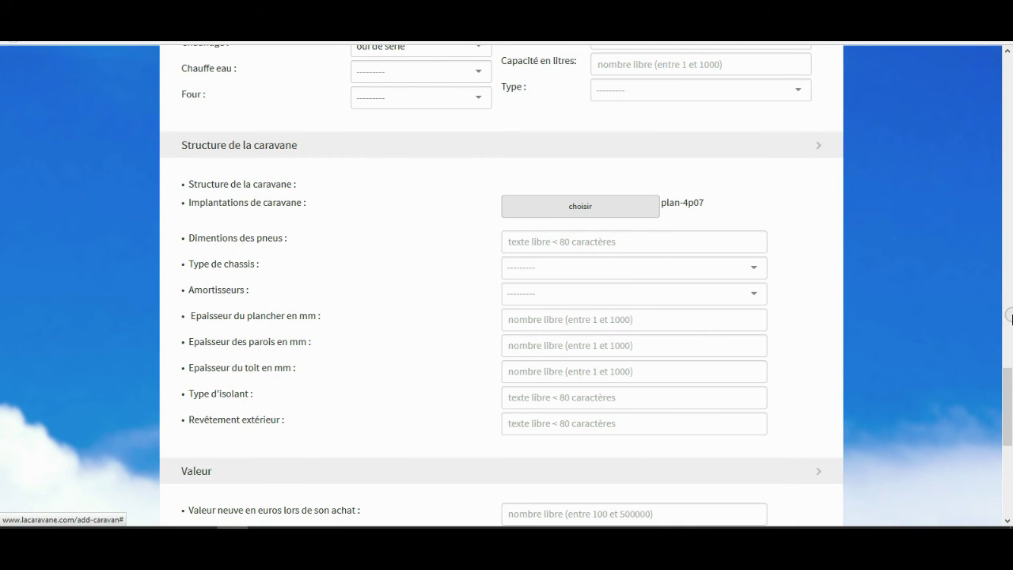
- Set the shock absorbers (Amortisseurs) to oui de série
drag(1007, 369, 1011, 393)
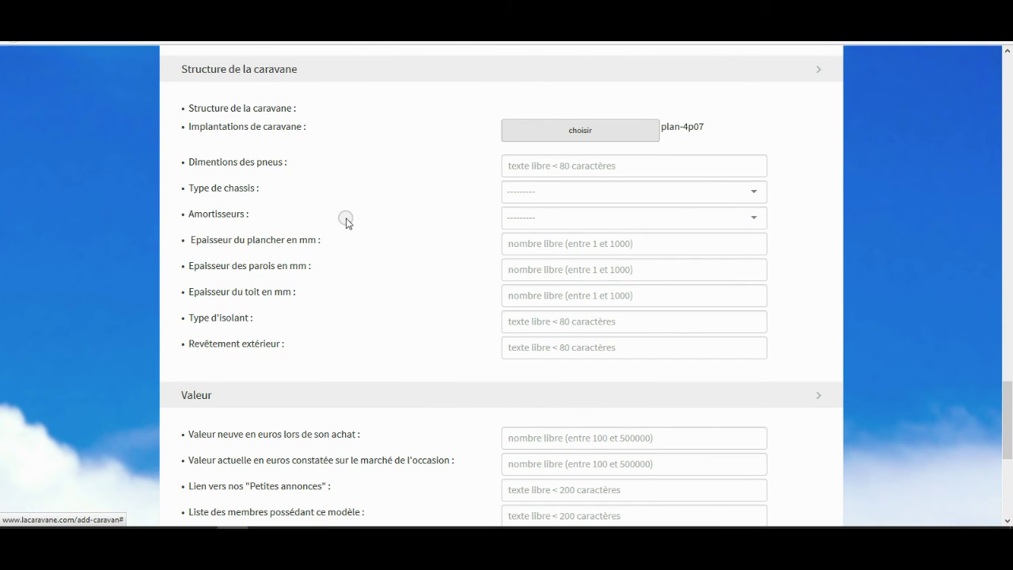
click(533, 215)
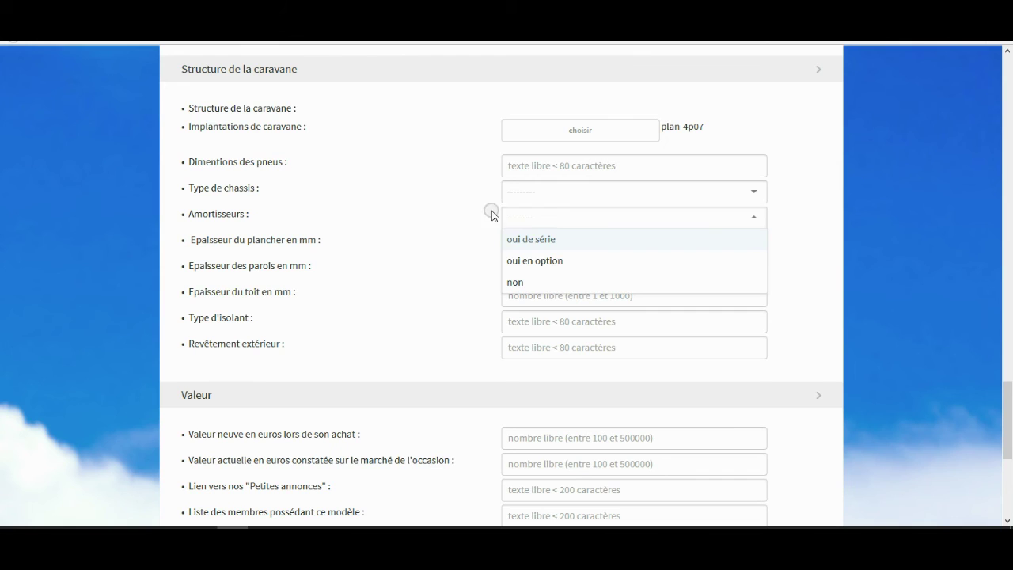
click(509, 240)
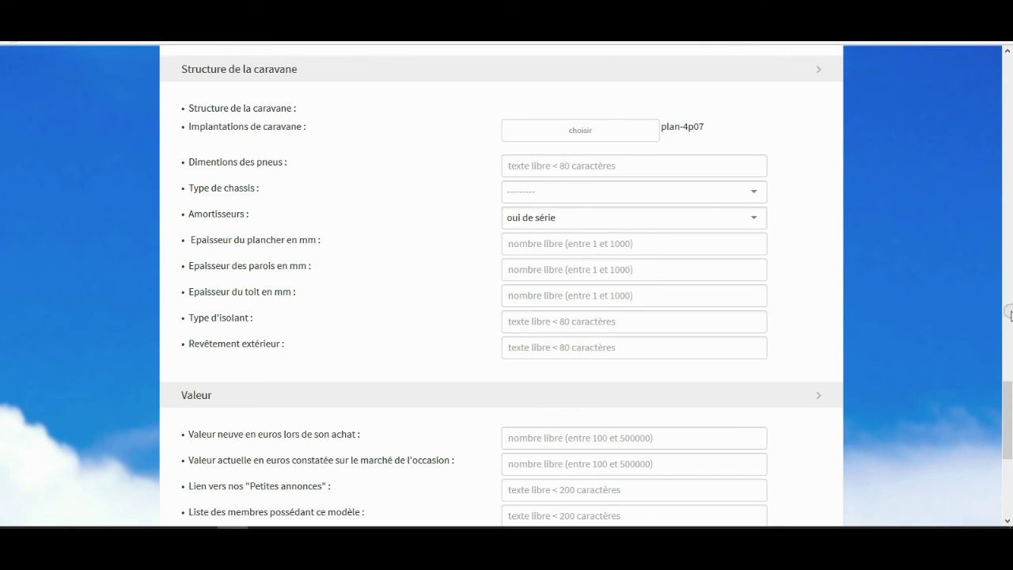
- In the Valeur section, enter the member's username in the list of members owning this model
drag(1007, 385, 1009, 417)
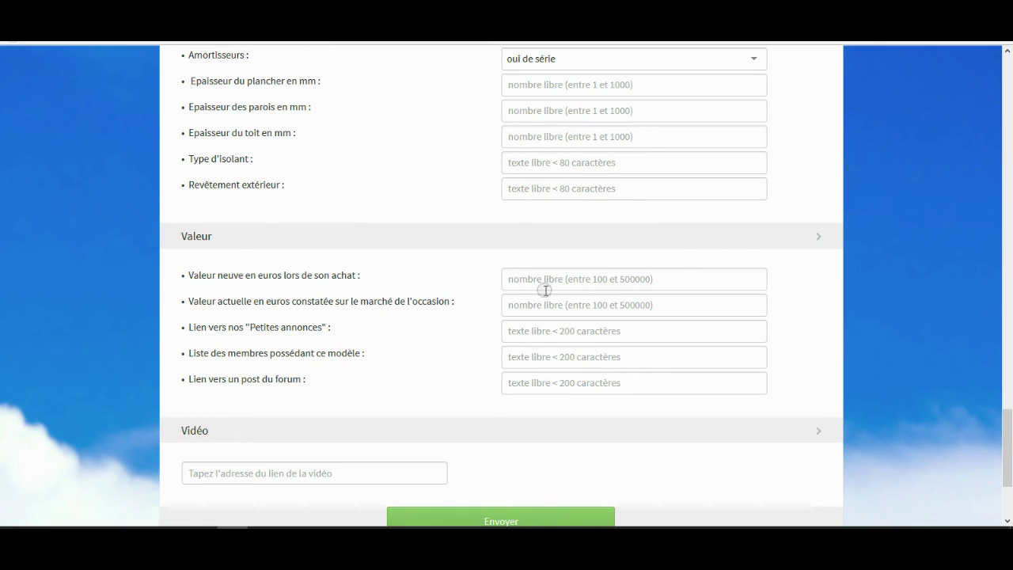
click(567, 332)
click(551, 357)
text(Lecampeur)
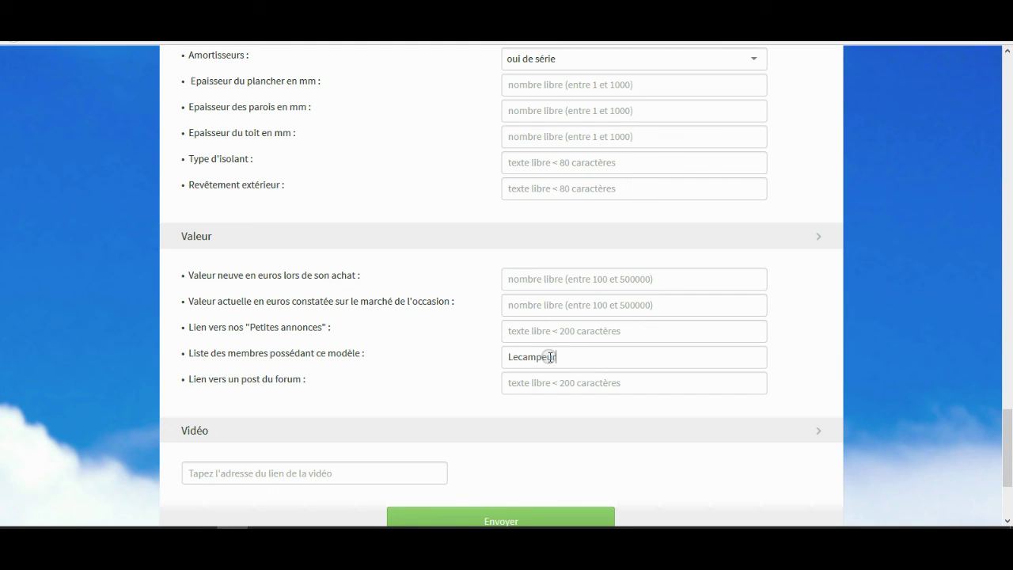
click(414, 370)
click(510, 383)
- Submit the completed caravan form without a forum or video link
drag(1009, 455, 1009, 457)
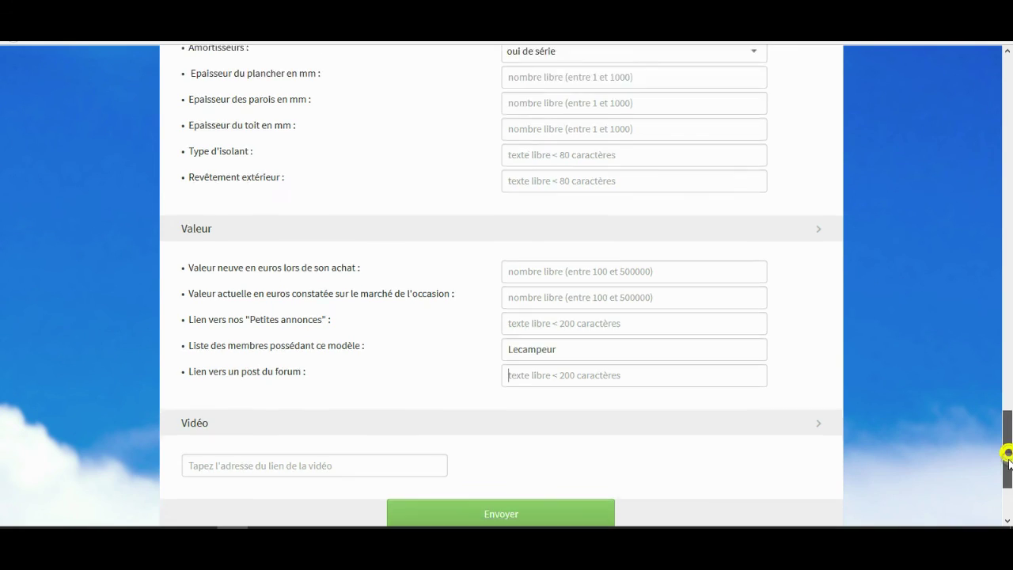
scroll(1009, 455, down, 2)
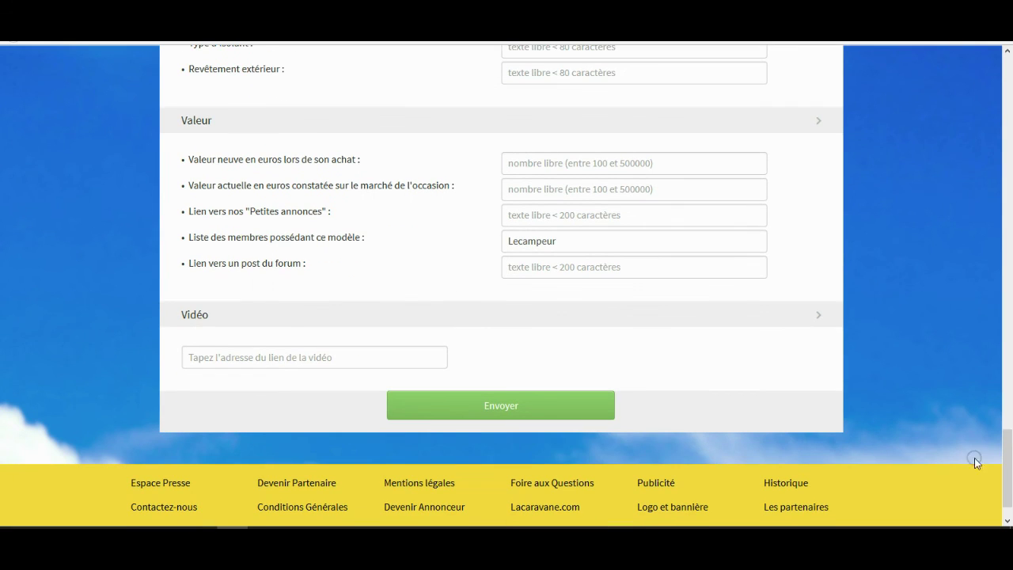
click(275, 357)
click(513, 417)
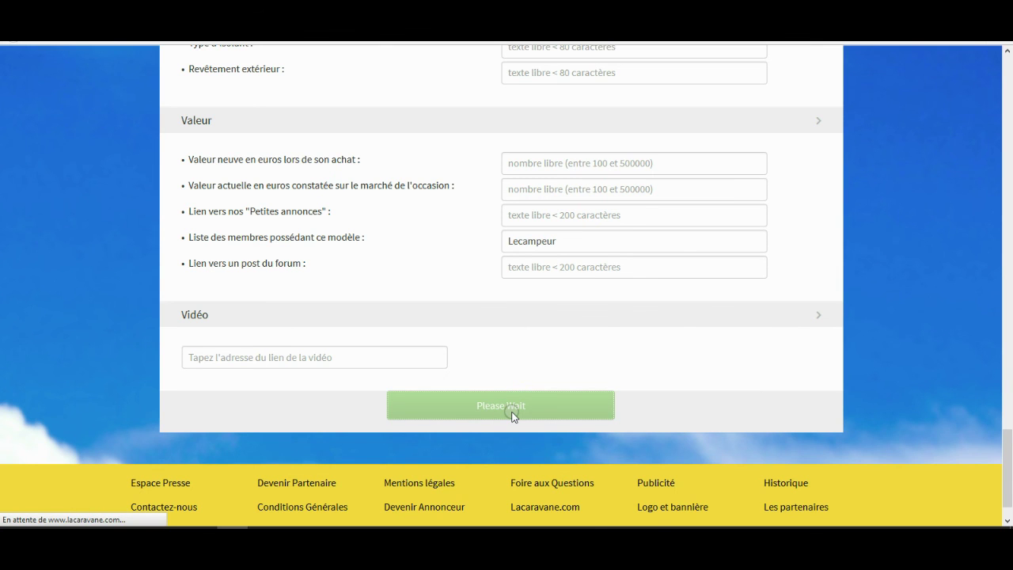